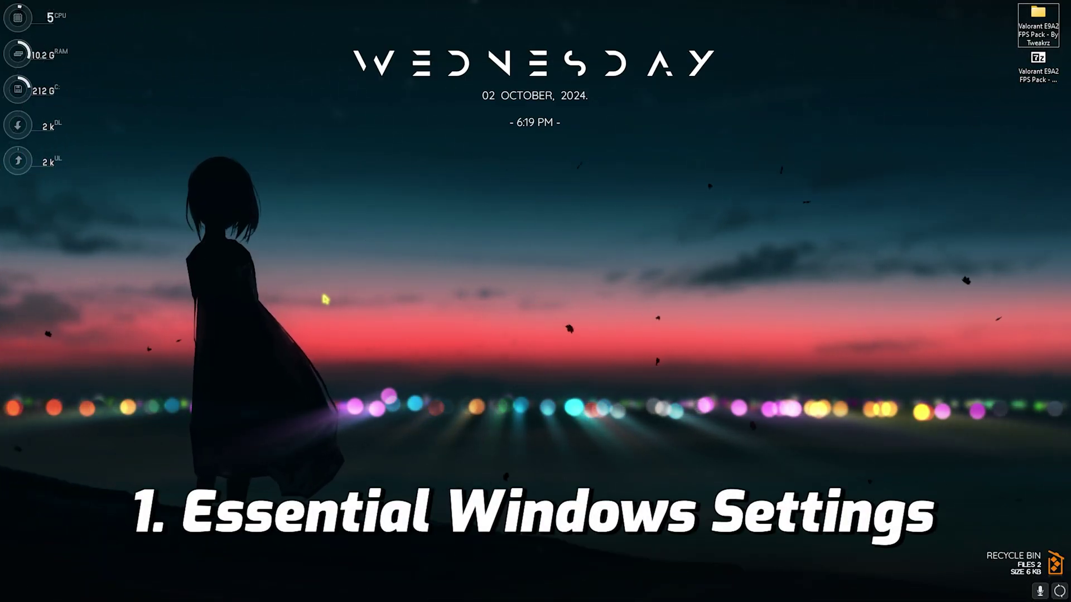
Step: Open Windows Settings from search and go to the Gaming section
{"action": "key", "text": "super"}
{"action": "type", "text": "se"}
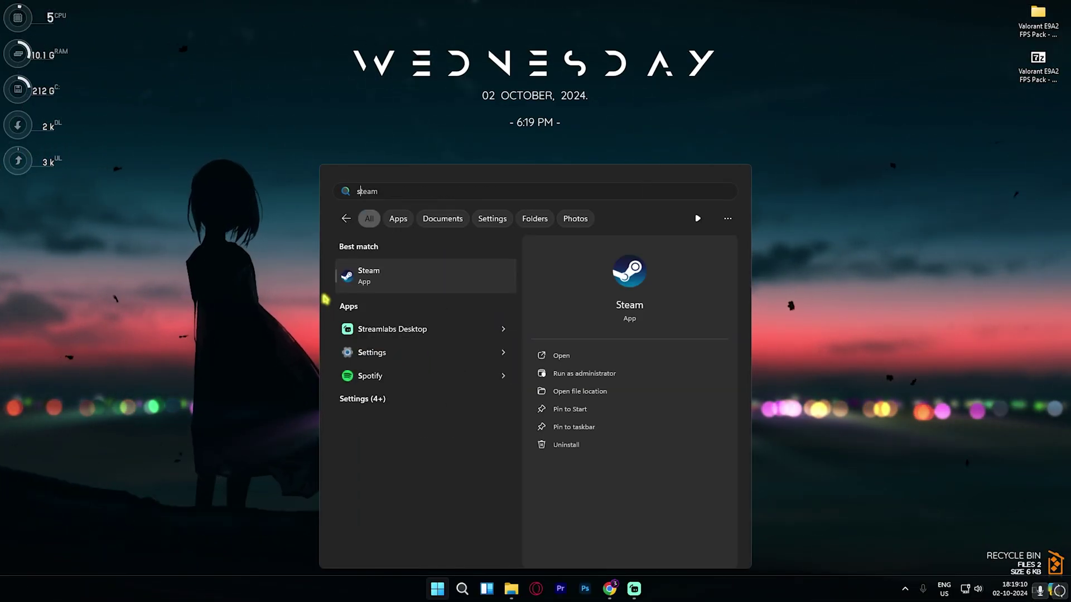
{"action": "type", "text": "ettings"}
{"action": "key", "text": "Return"}
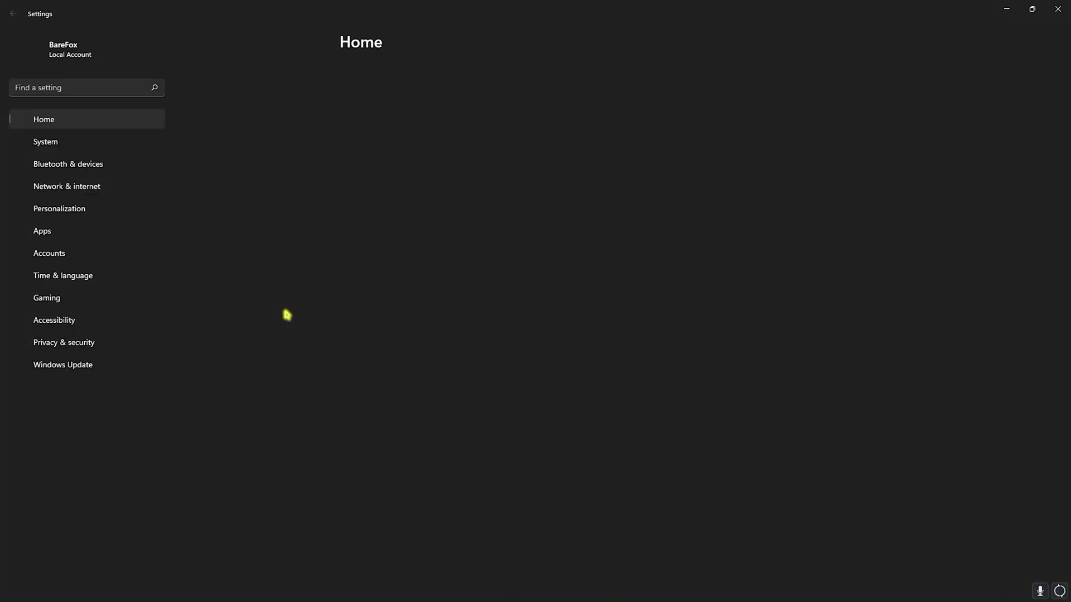
{"action": "left_click", "coordinate": [78, 298]}
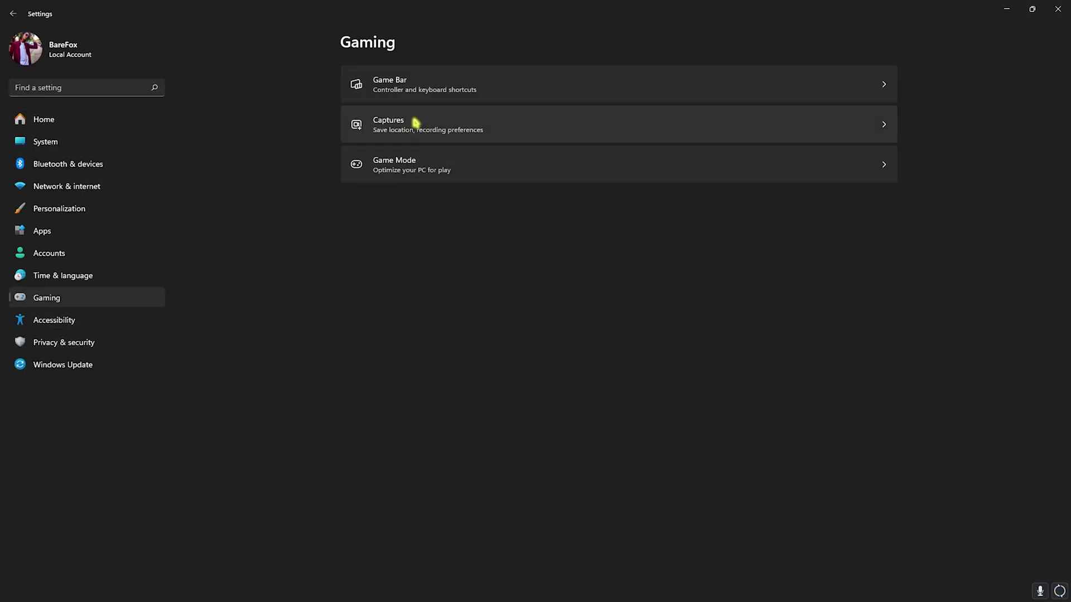
Step: Confirm Game Bar controller access is Off and Game Mode is On
{"action": "left_click", "coordinate": [418, 93]}
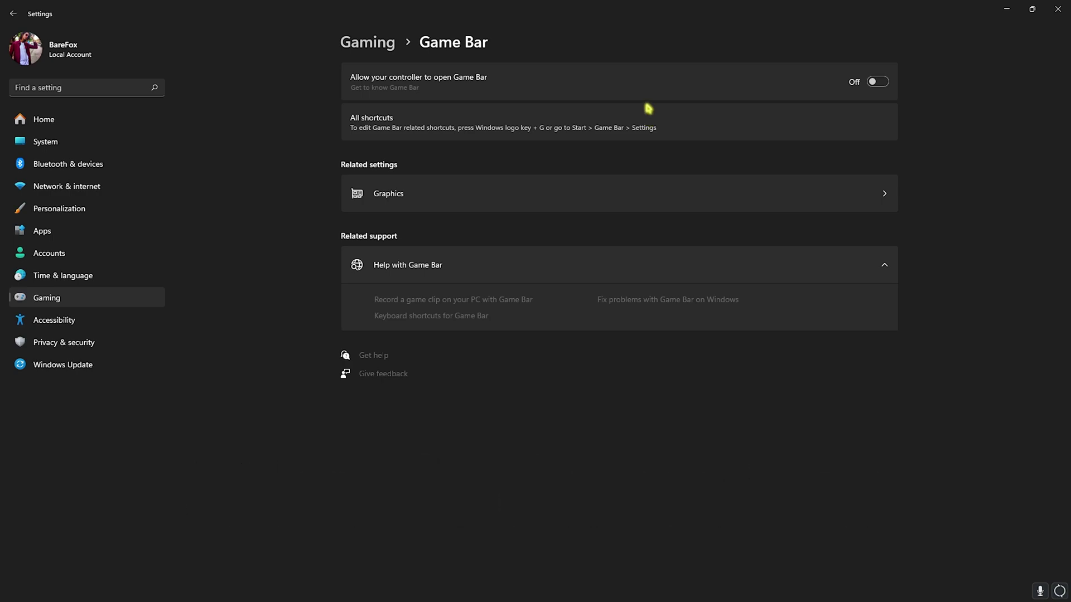
{"action": "left_click", "coordinate": [374, 48]}
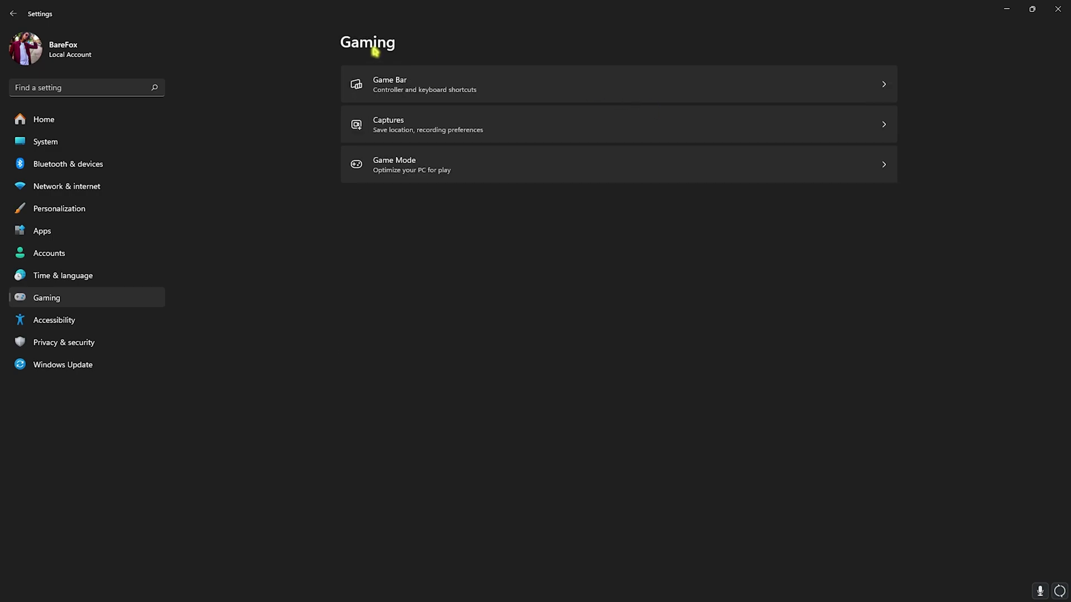
{"action": "left_click", "coordinate": [410, 175]}
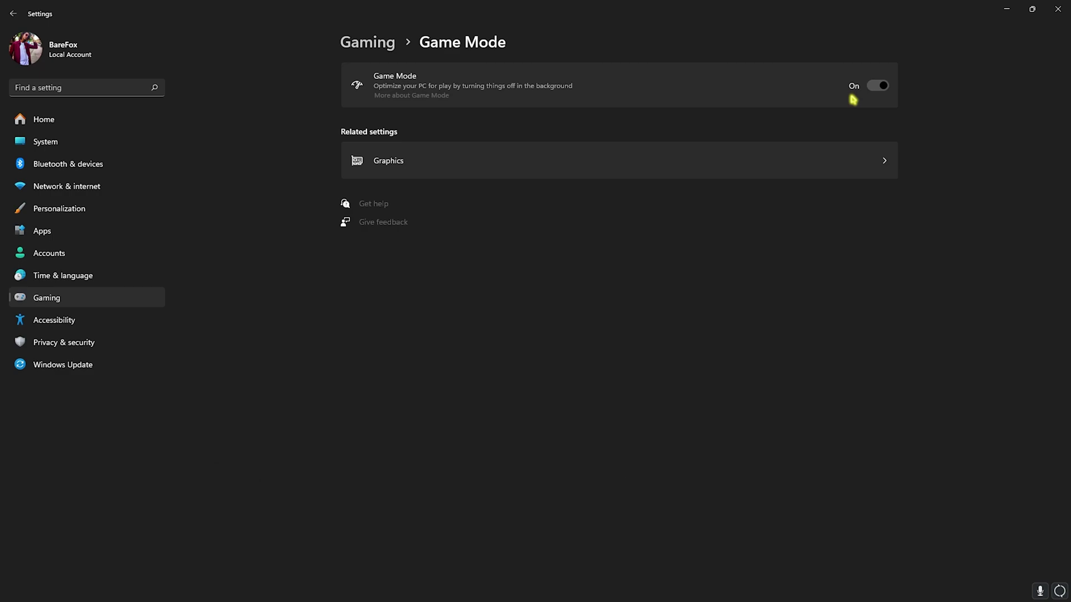
Step: Verify GPU scheduling and windowed-game optimizations are both On in the default graphics settings
{"action": "left_click", "coordinate": [434, 162]}
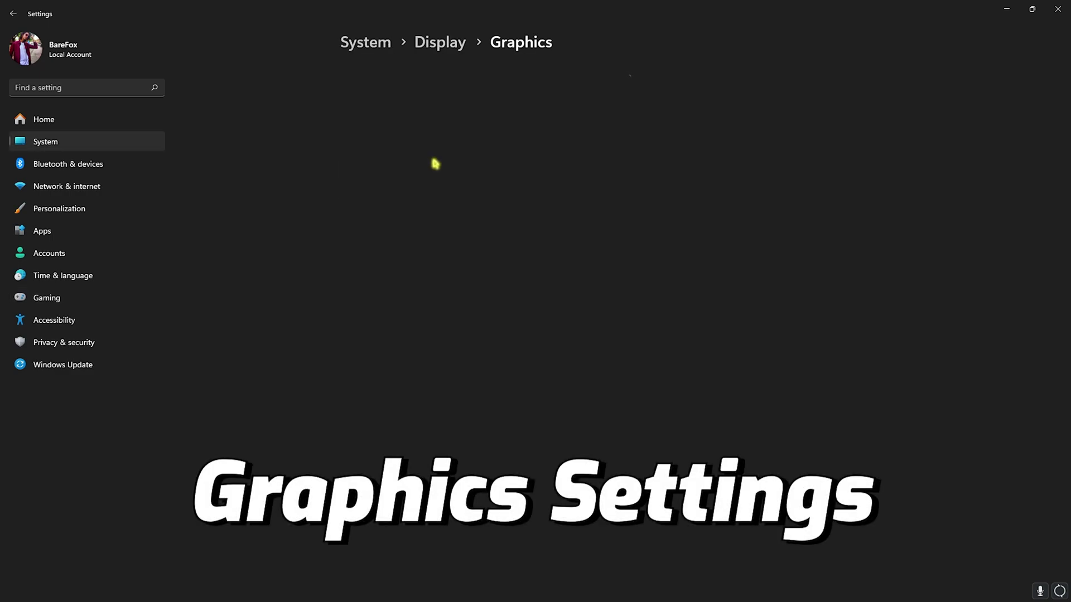
{"action": "left_click", "coordinate": [377, 103]}
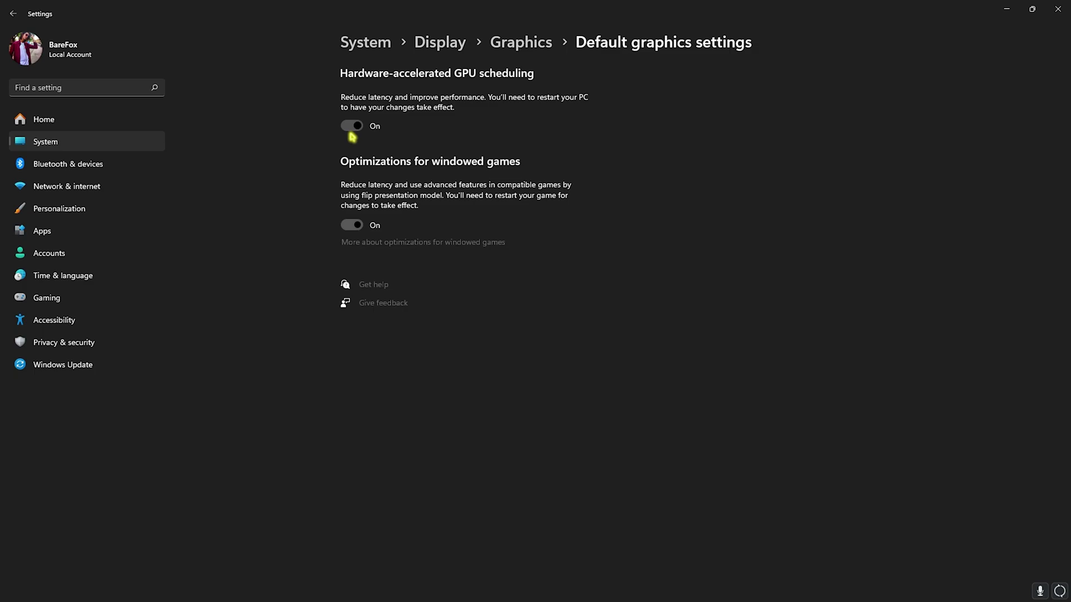
{"action": "left_click", "coordinate": [516, 44]}
Step: Set VALORANT's graphics preference to High performance and save it
{"action": "scroll", "coordinate": [455, 335], "scroll_direction": "down", "scroll_amount": 6}
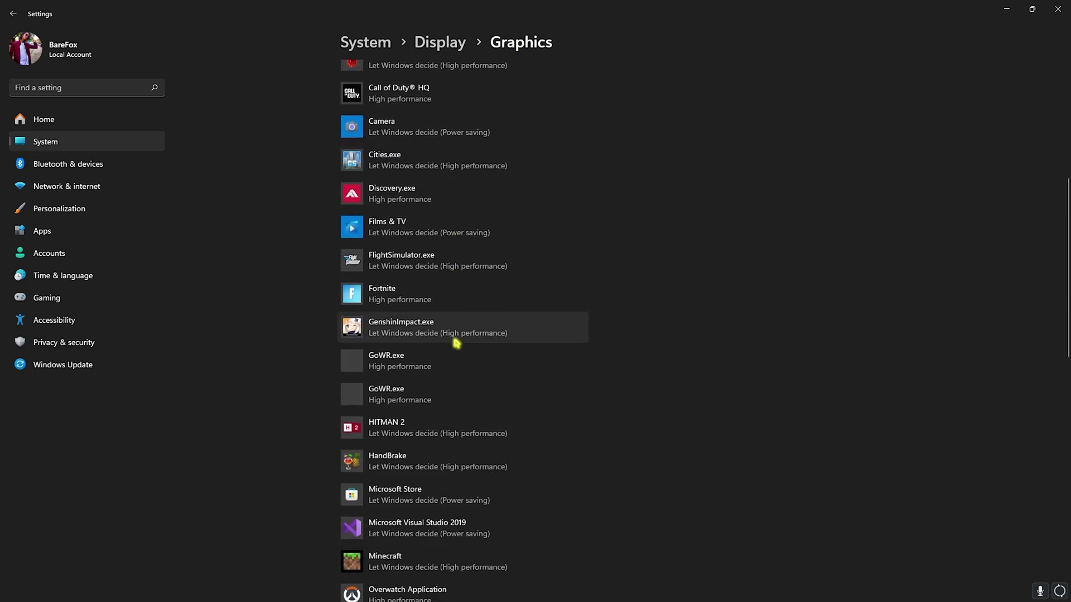
{"action": "scroll", "coordinate": [455, 342], "scroll_direction": "down", "scroll_amount": 6}
{"action": "scroll", "coordinate": [454, 342], "scroll_direction": "up", "scroll_amount": 12}
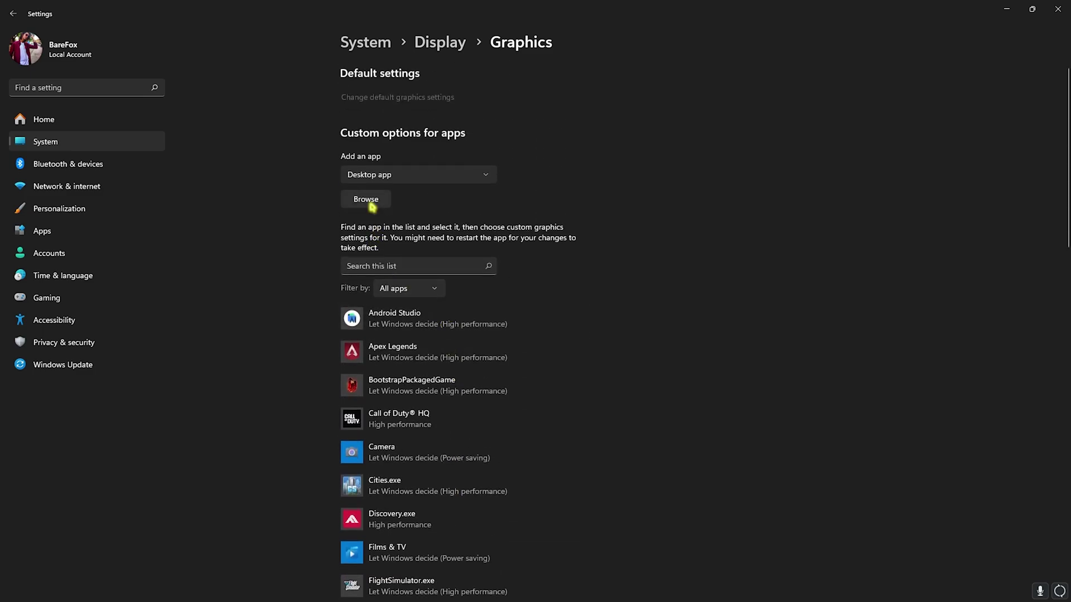
{"action": "scroll", "coordinate": [416, 403], "scroll_direction": "down", "scroll_amount": 20}
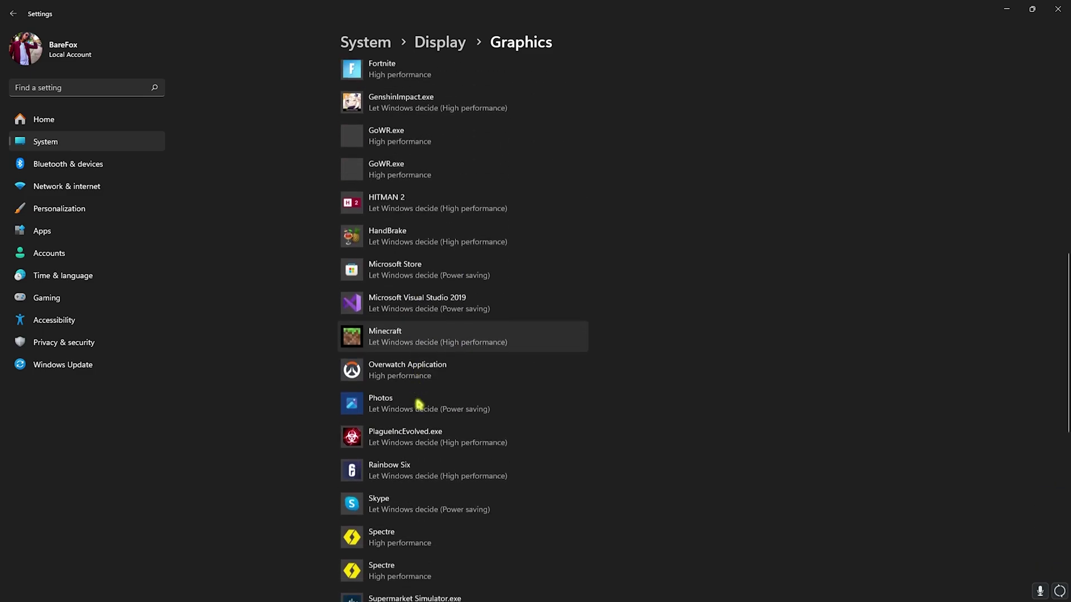
{"action": "left_click", "coordinate": [404, 267]}
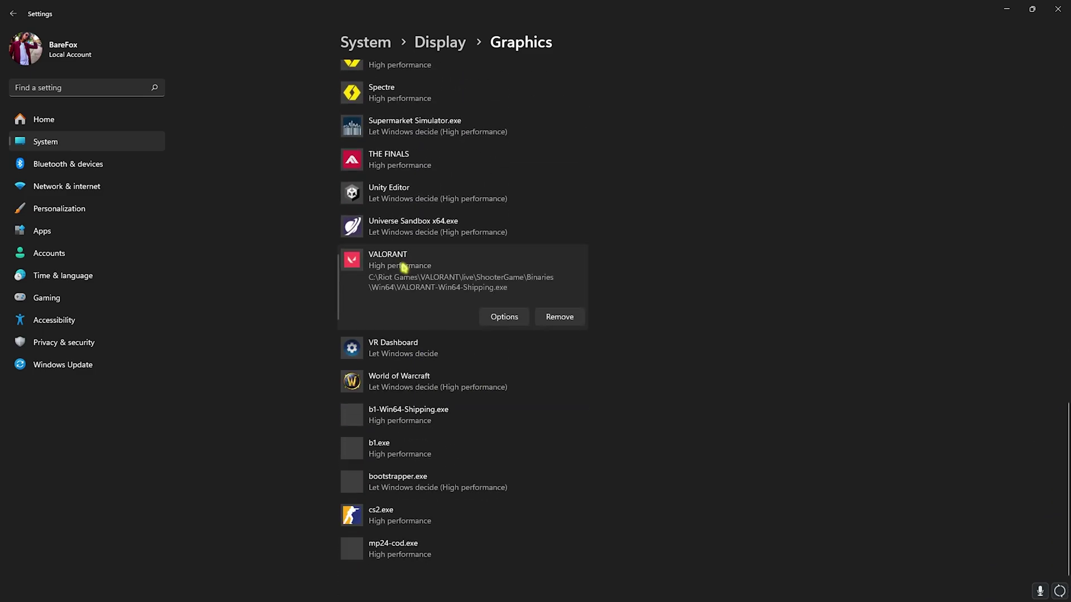
{"action": "left_click", "coordinate": [505, 318]}
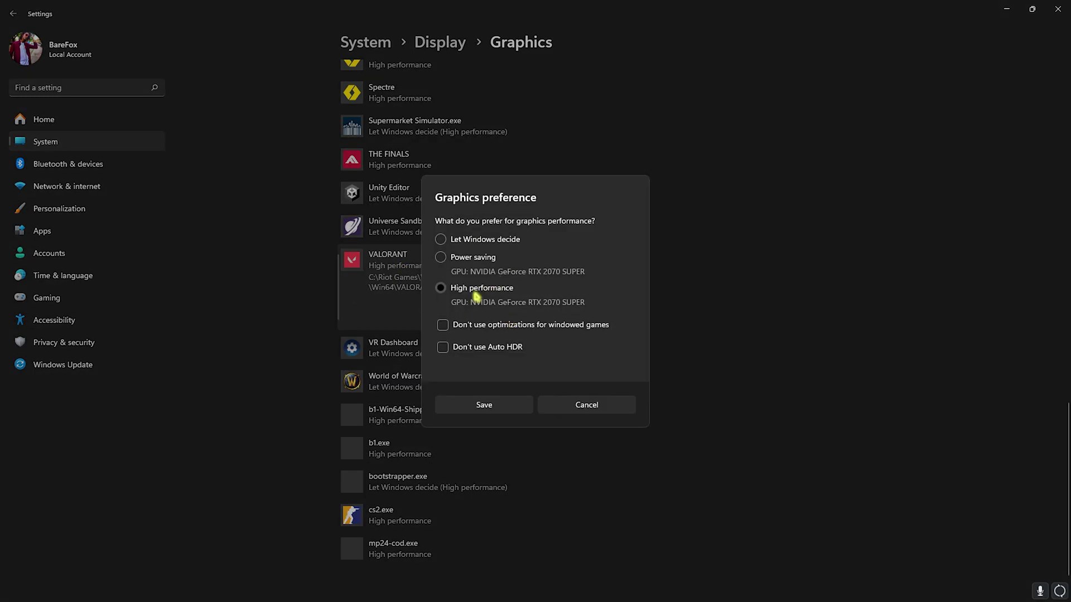
{"action": "left_click", "coordinate": [481, 406]}
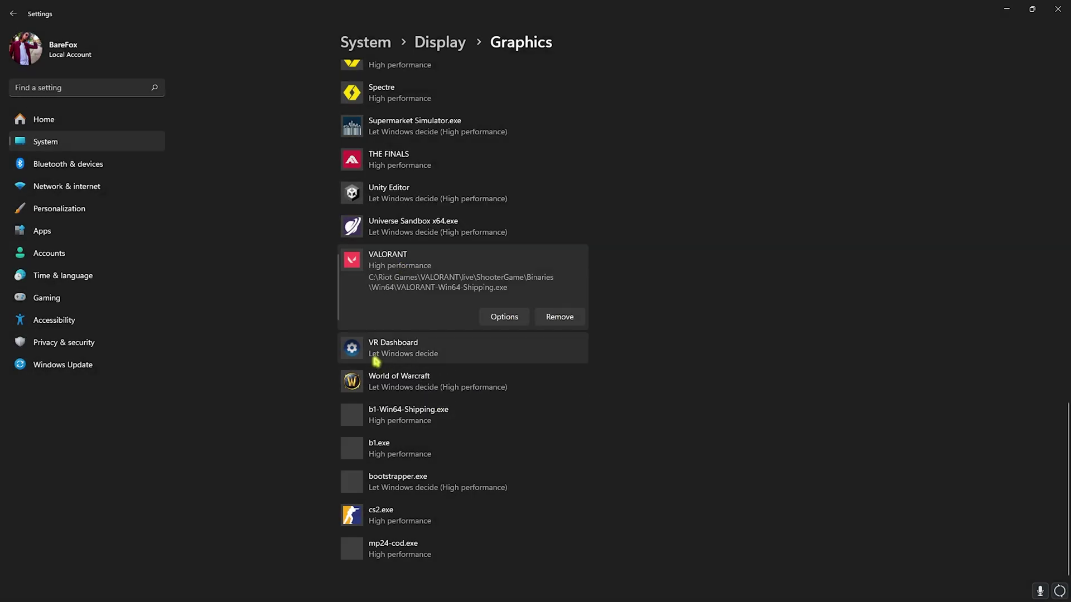
{"action": "left_click", "coordinate": [87, 366]}
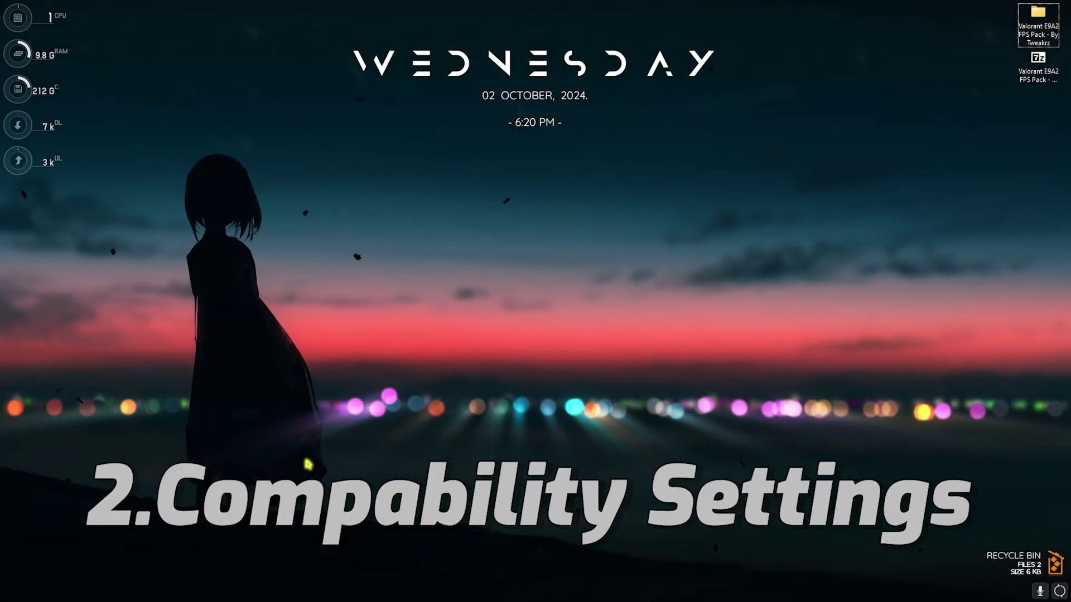
{"action": "key", "text": "super"}
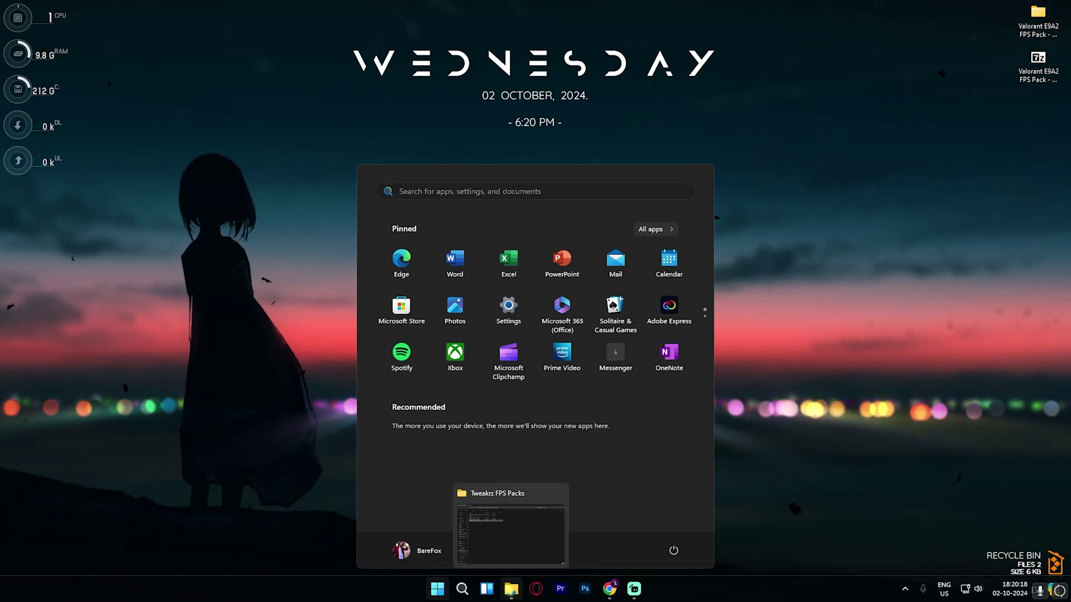
Step: Browse to VALORANT\live\ShooterGame\Binaries\Win64 and select VALORANT-Win64-Shipping.exe
{"action": "left_click", "coordinate": [511, 588]}
{"action": "double_click", "coordinate": [180, 119]}
{"action": "double_click", "coordinate": [176, 105]}
{"action": "double_click", "coordinate": [172, 120]}
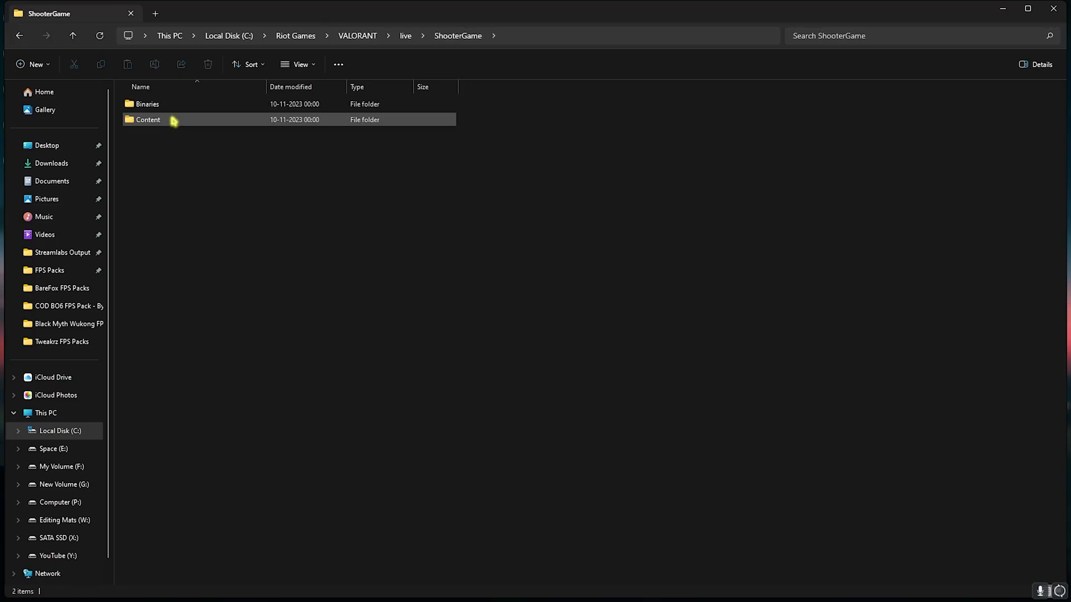
{"action": "double_click", "coordinate": [177, 107]}
{"action": "double_click", "coordinate": [184, 106]}
{"action": "scroll", "coordinate": [224, 295], "scroll_direction": "down", "scroll_amount": 10}
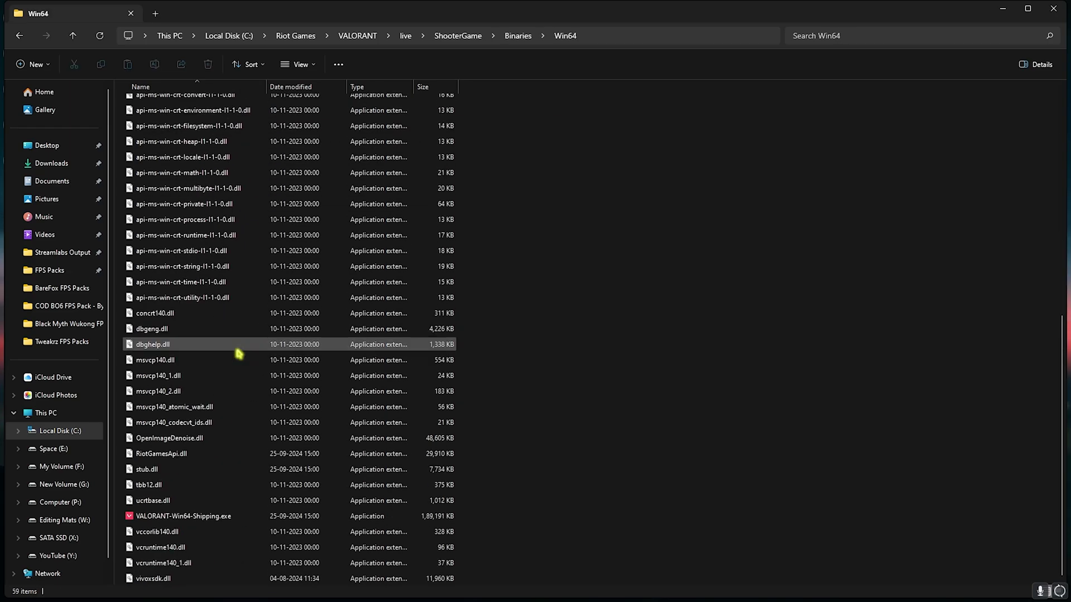
{"action": "left_click", "coordinate": [175, 519]}
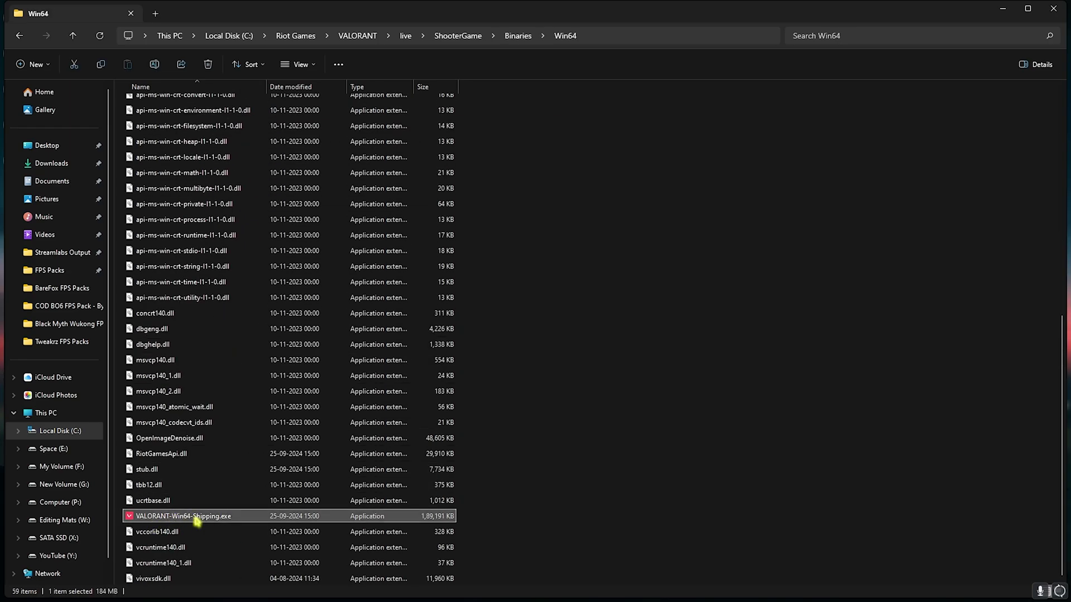
Step: Disable fullscreen optimizations for the exe and set high DPI scaling override to Application
{"action": "right_click", "coordinate": [196, 521]}
{"action": "left_click", "coordinate": [219, 450]}
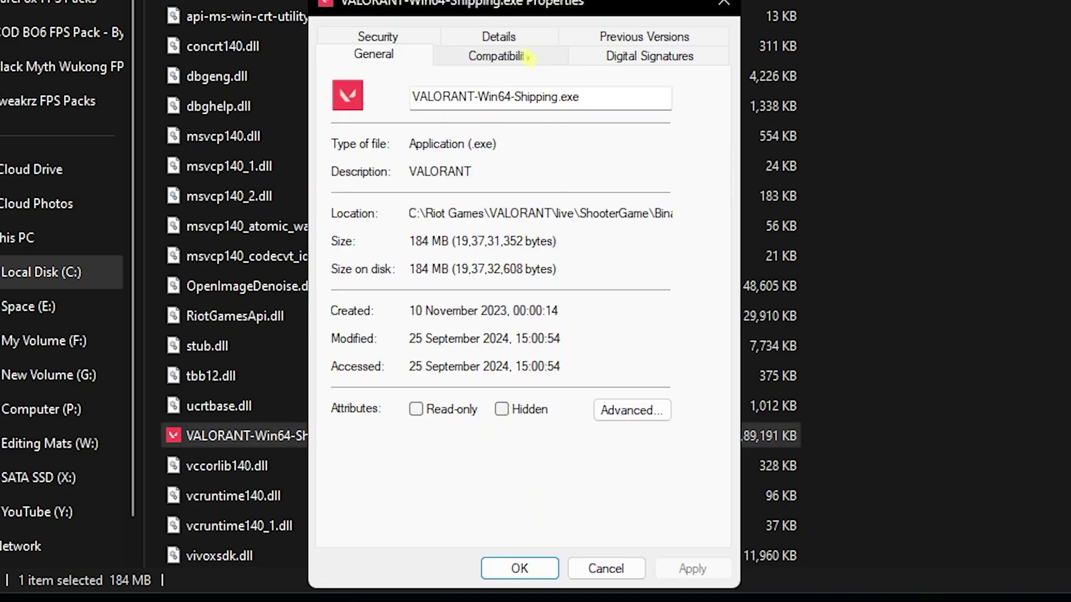
{"action": "left_click", "coordinate": [528, 57]}
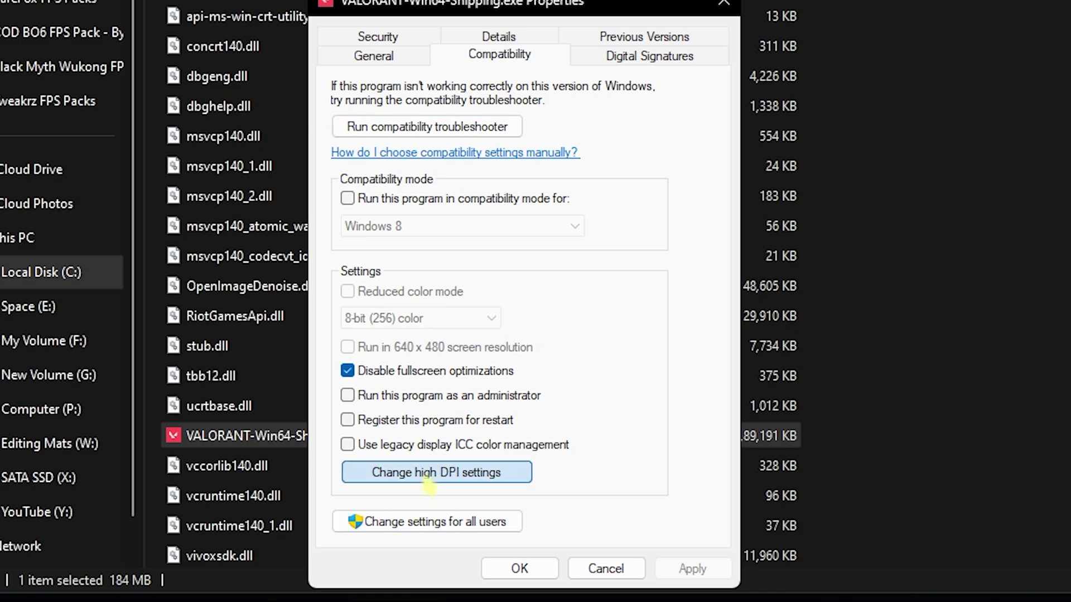
{"action": "left_click", "coordinate": [407, 472]}
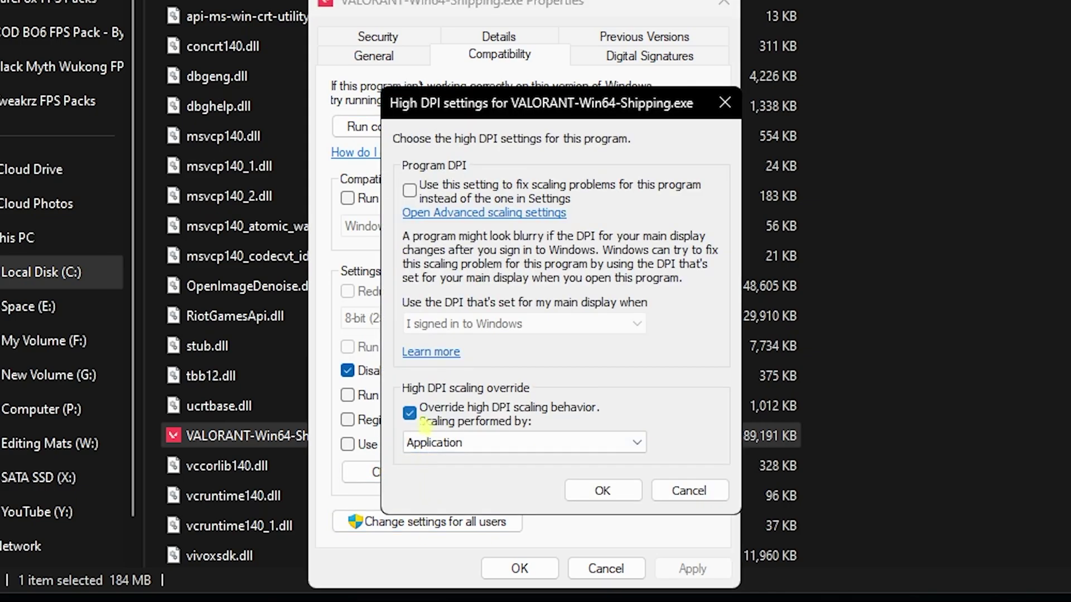
{"action": "left_click", "coordinate": [600, 491]}
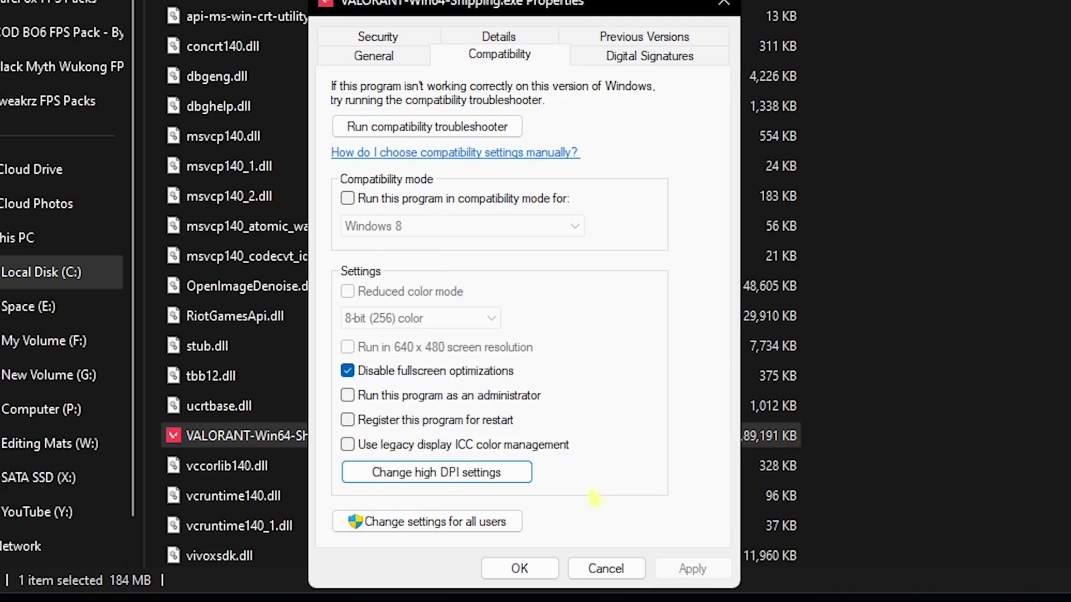
{"action": "left_click", "coordinate": [519, 568]}
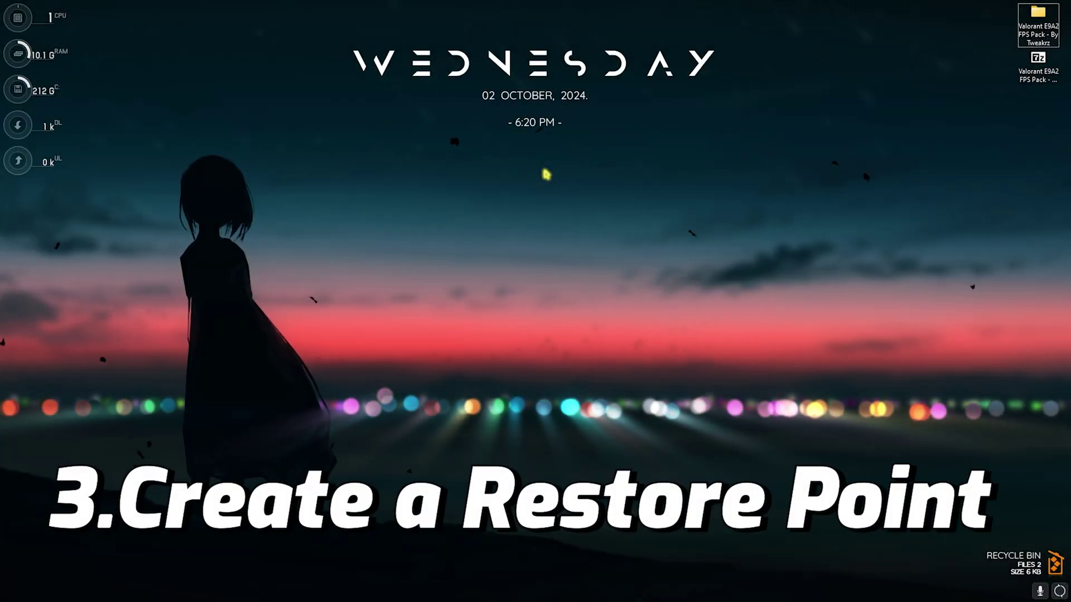
Step: Open the 'create a restore point' settings from Start search
{"action": "key", "text": "super"}
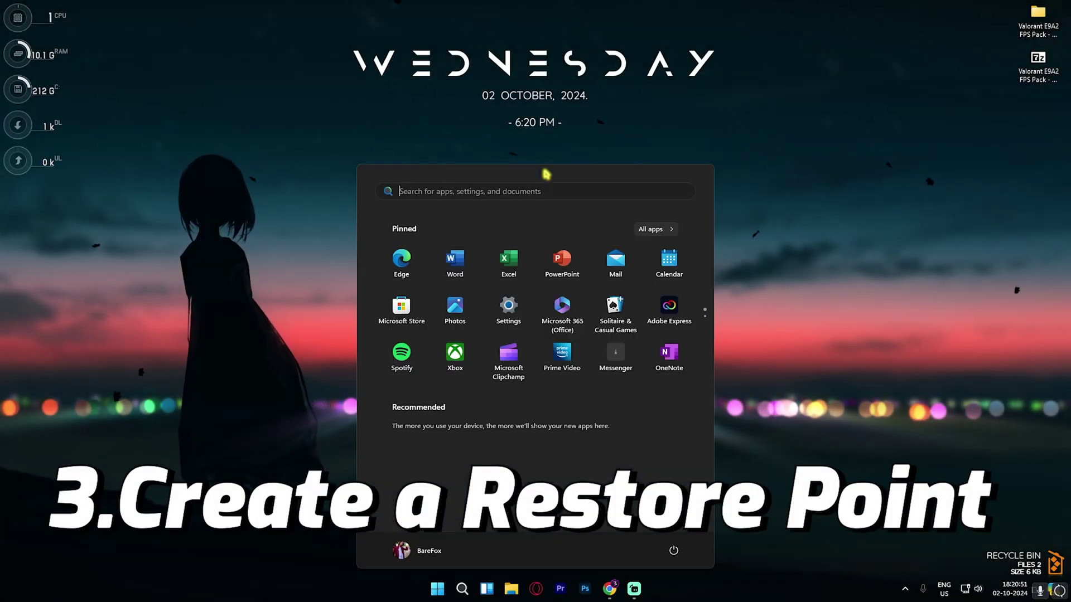
{"action": "type", "text": "create a restore point"}
{"action": "key", "text": "Return"}
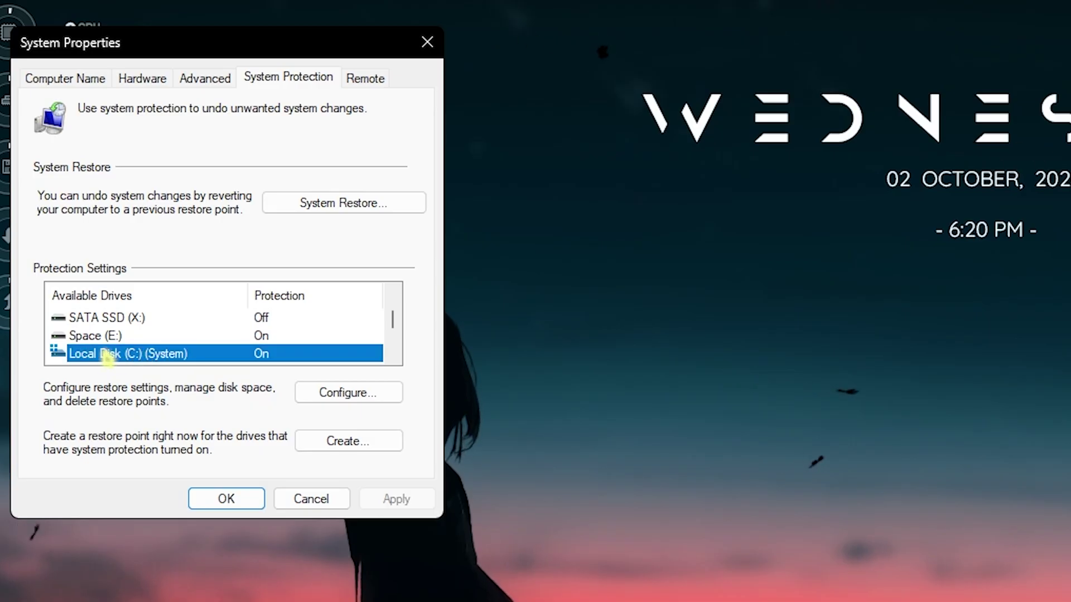
Step: Create a restore point described 'Valoran', then close System Properties after it succeeds
{"action": "left_click", "coordinate": [187, 234]}
{"action": "type", "text": "Val"}
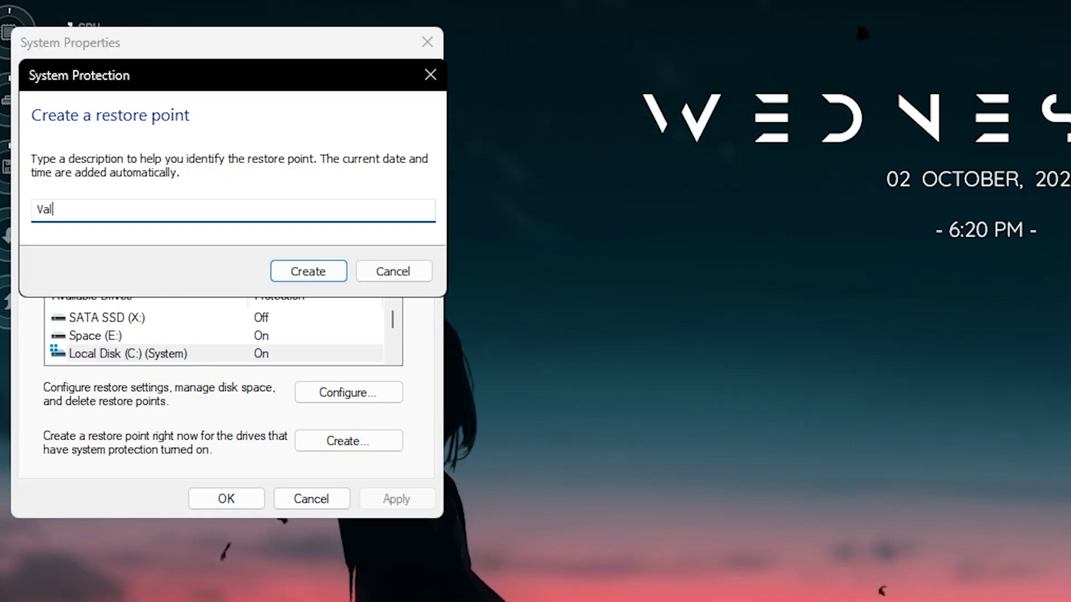
{"action": "type", "text": "oran"}
{"action": "key", "text": "Return"}
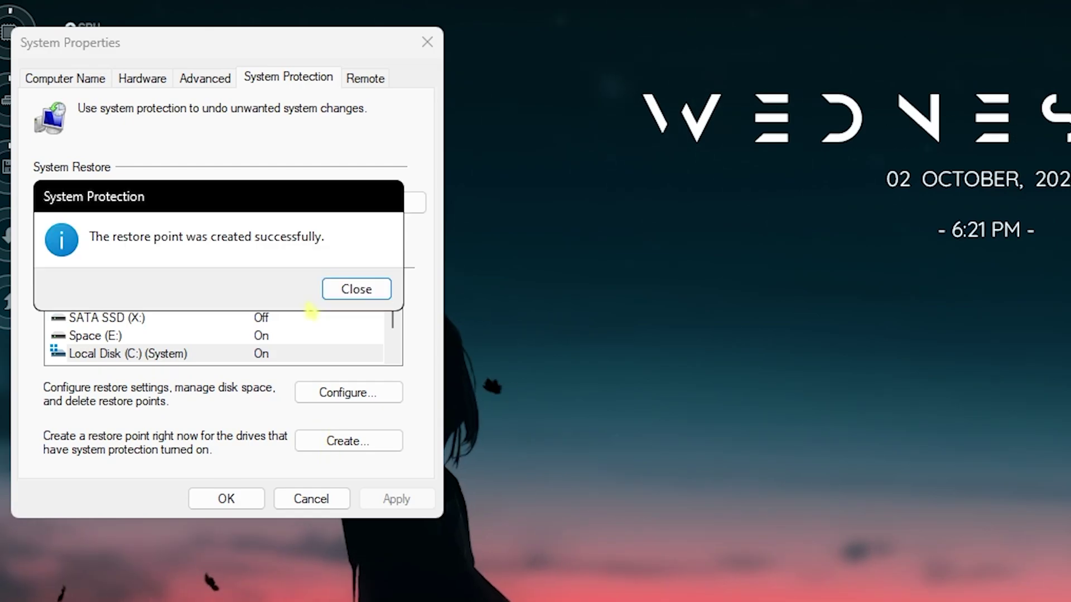
{"action": "left_click", "coordinate": [344, 282]}
{"action": "left_click", "coordinate": [428, 41]}
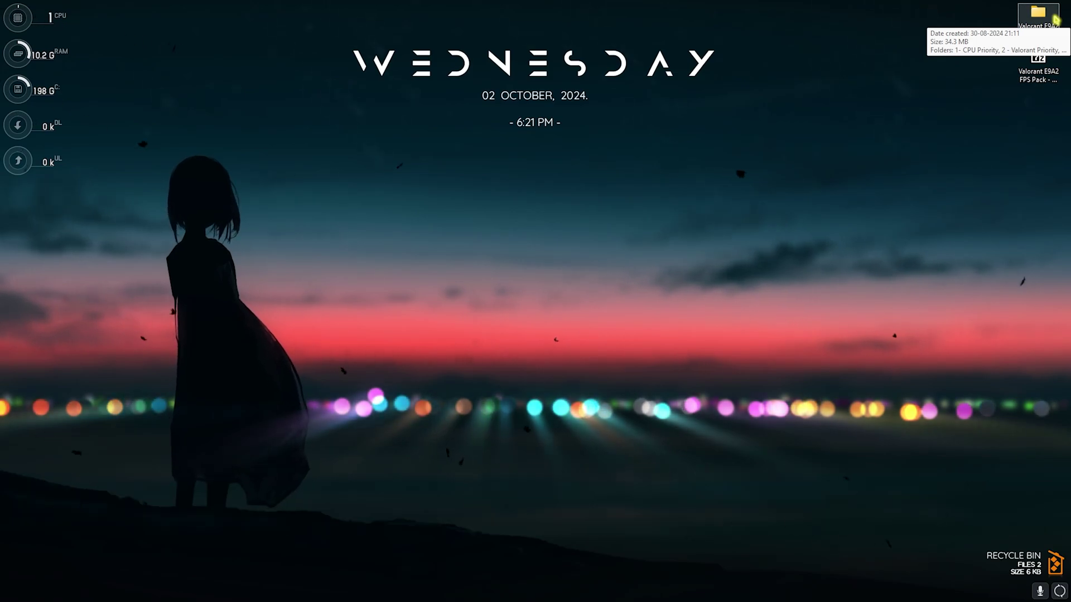
Step: Open the FPS pack and look through 1- CPU Priority's INTEL and AMD folders
{"action": "double_click", "coordinate": [1056, 20]}
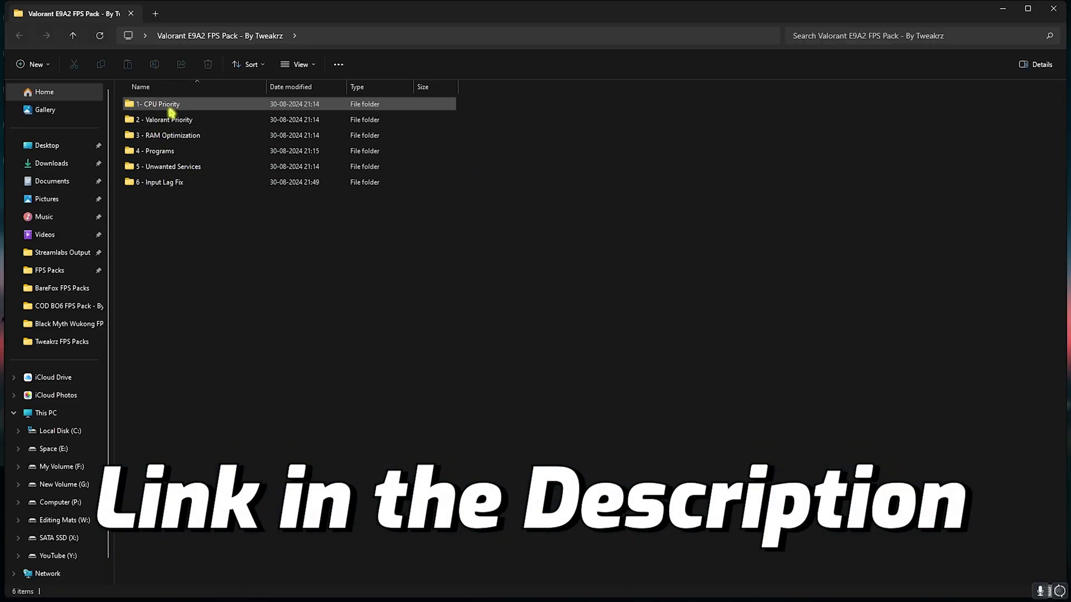
{"action": "double_click", "coordinate": [171, 107]}
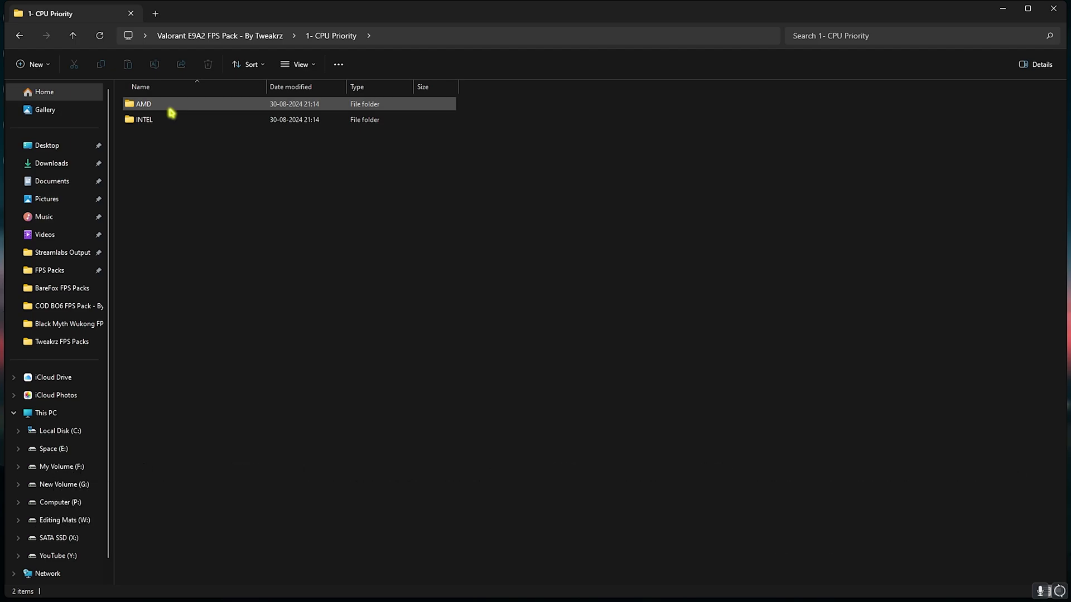
{"action": "double_click", "coordinate": [168, 118]}
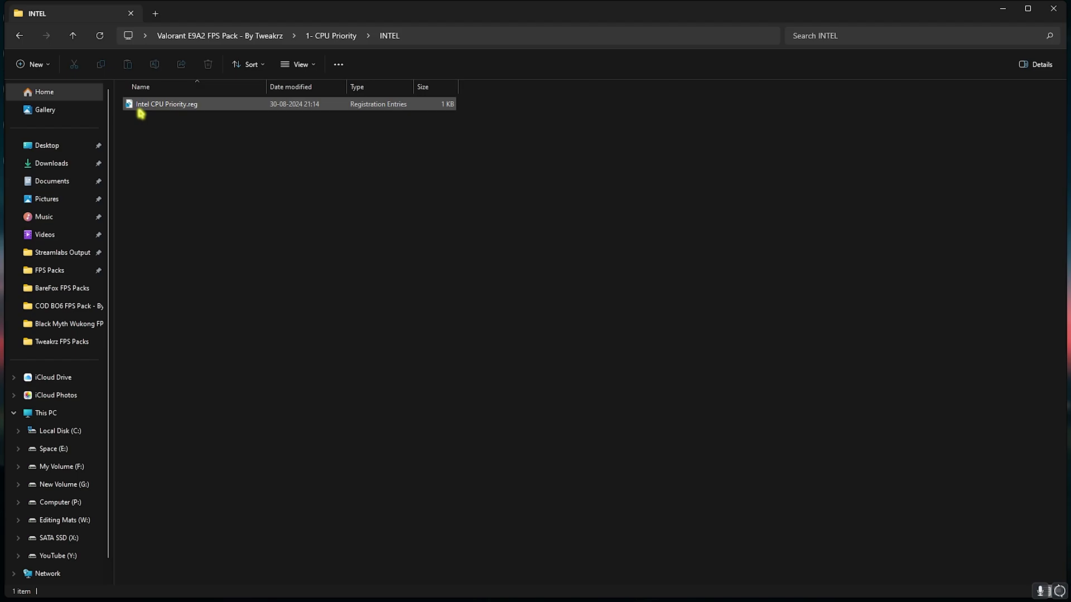
{"action": "left_click", "coordinate": [335, 35]}
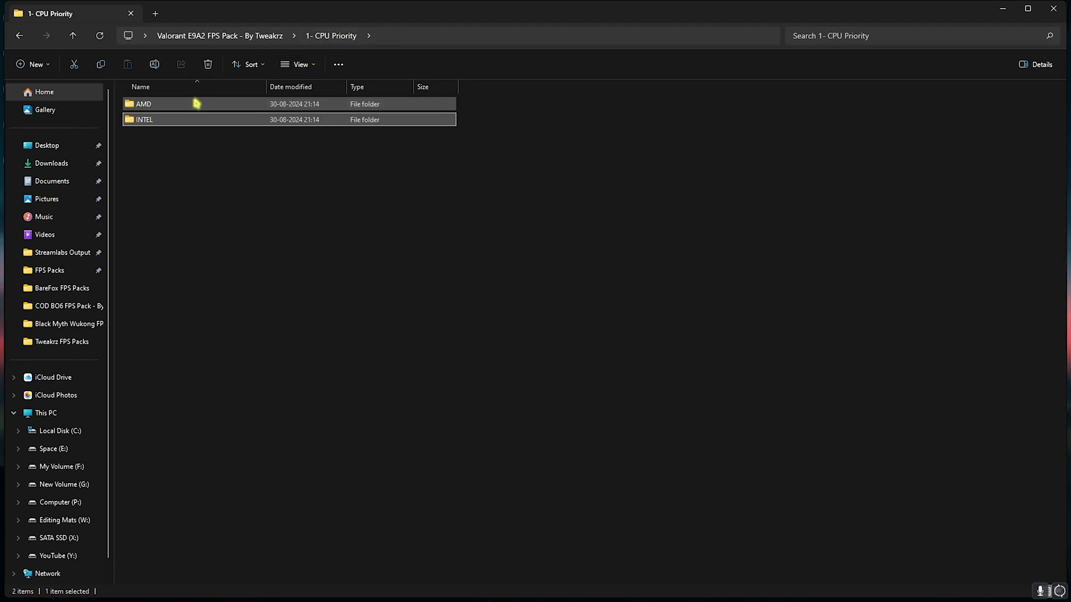
{"action": "double_click", "coordinate": [196, 103]}
{"action": "left_click", "coordinate": [219, 36]}
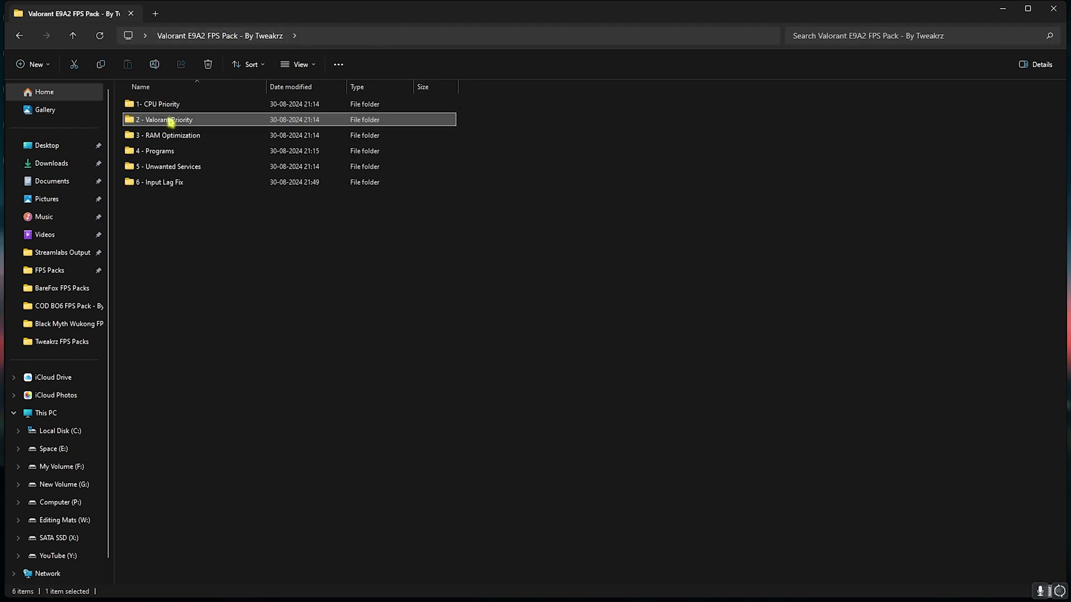
Step: Browse 2 - Valorant Priority and 3 - RAM Optimization, ending in 4 - Programs
{"action": "double_click", "coordinate": [174, 118]}
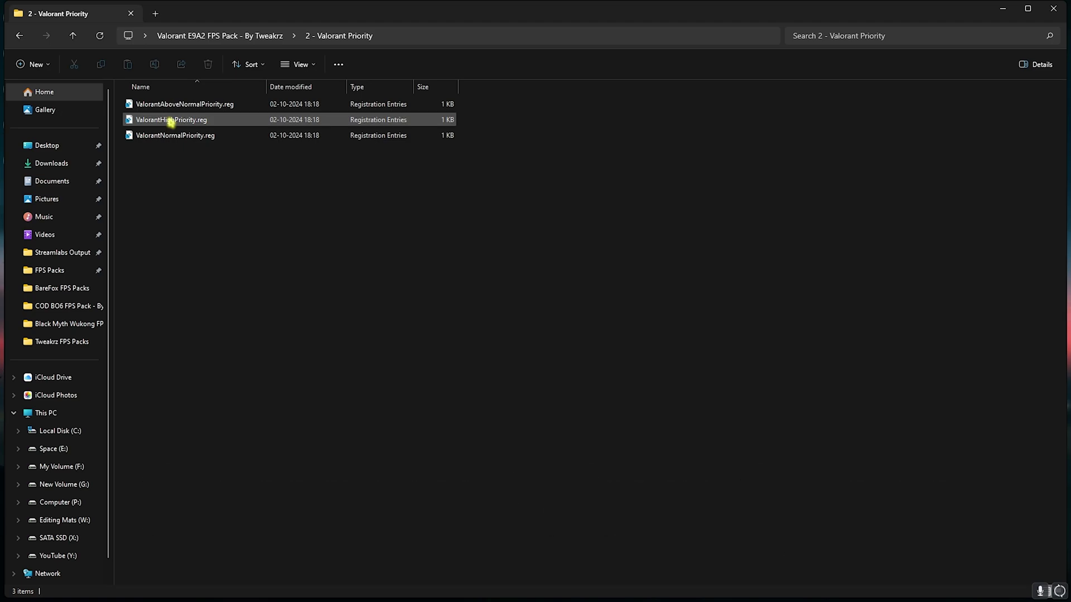
{"action": "key", "text": "alt+Up"}
{"action": "double_click", "coordinate": [163, 136]}
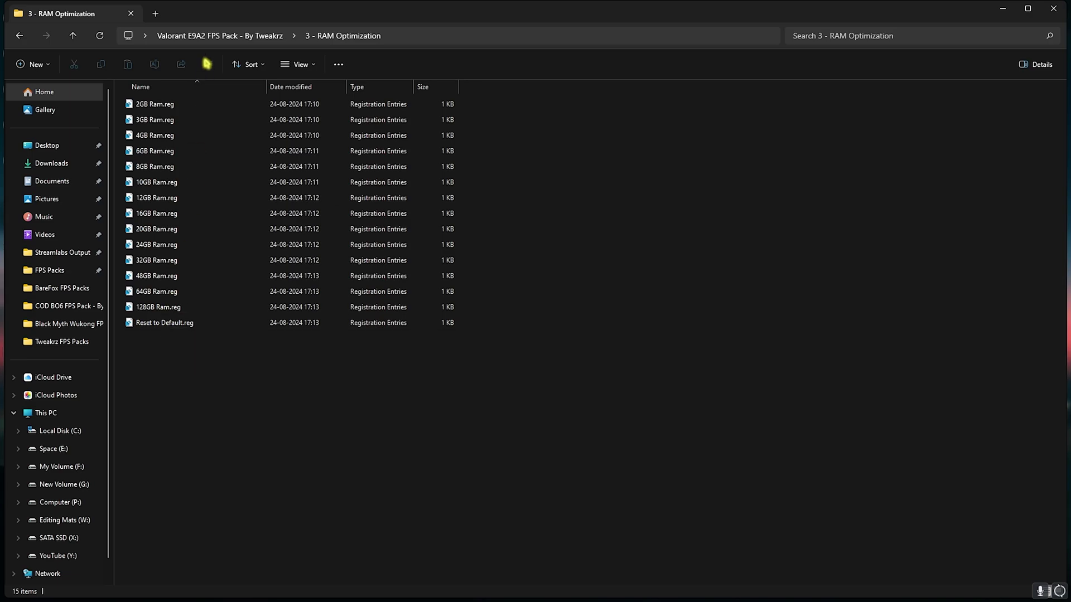
{"action": "key", "text": "alt+Left"}
{"action": "double_click", "coordinate": [173, 152]}
Step: Run Cache Cleaner.bat as administrator and minimize its console window
{"action": "left_click_drag", "start_coordinate": [178, 174], "coordinate": [179, 105]}
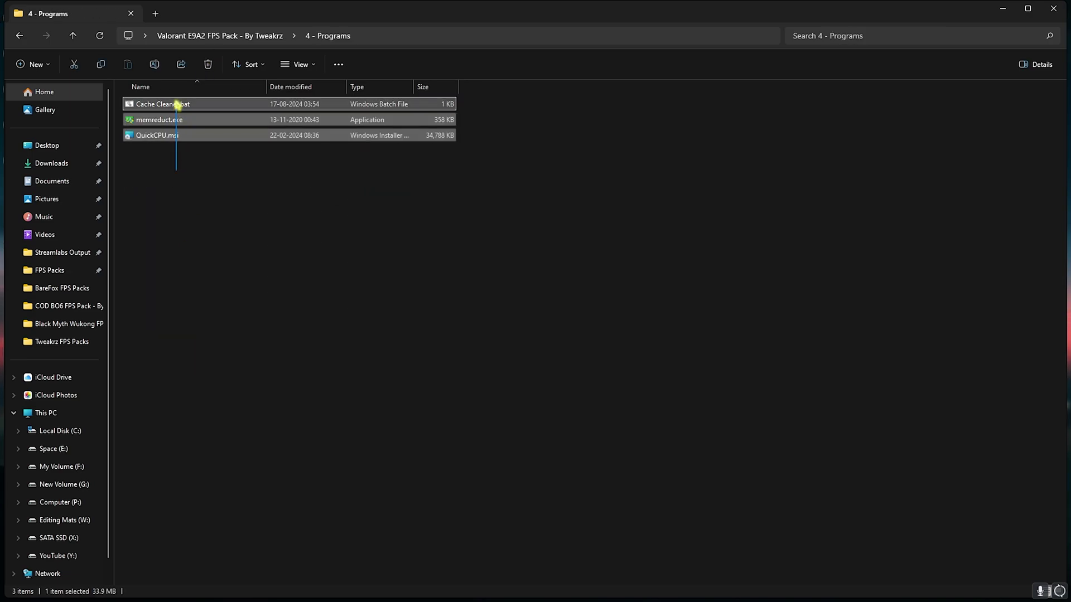
{"action": "left_click", "coordinate": [170, 162]}
{"action": "right_click", "coordinate": [175, 107]}
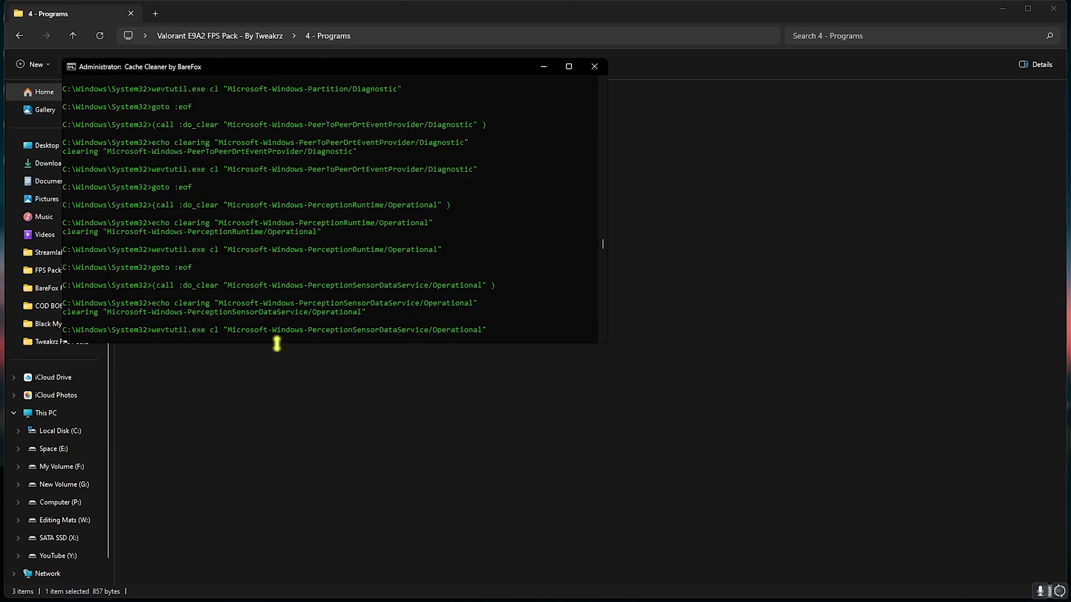
{"action": "left_click", "coordinate": [543, 68]}
Step: Select memreduct.exe and search Start for 'mem'
{"action": "left_click", "coordinate": [160, 122]}
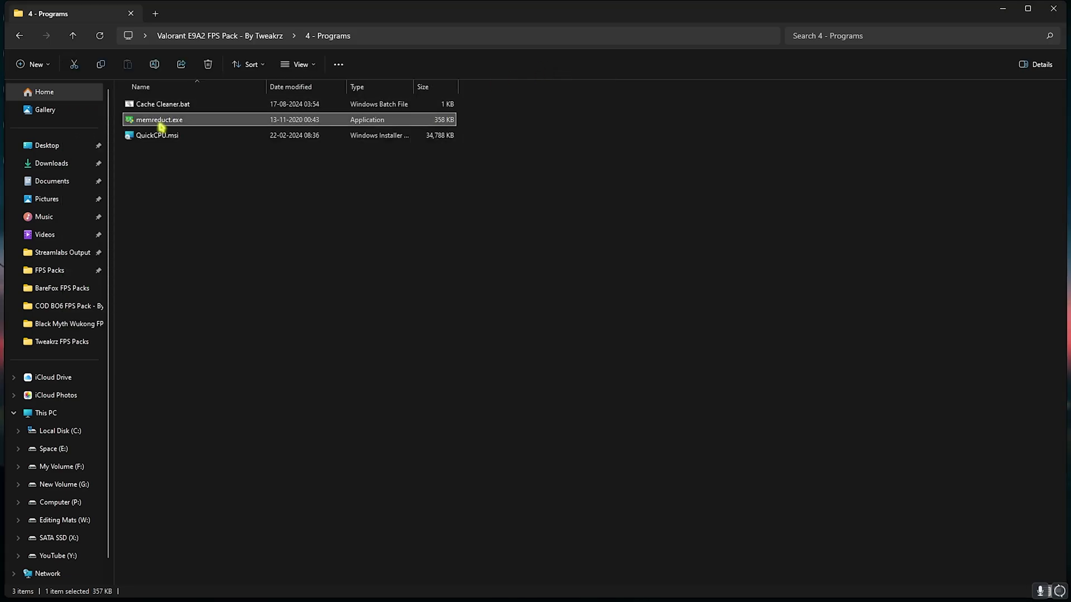
{"action": "key", "text": "super"}
{"action": "type", "text": "mem"}
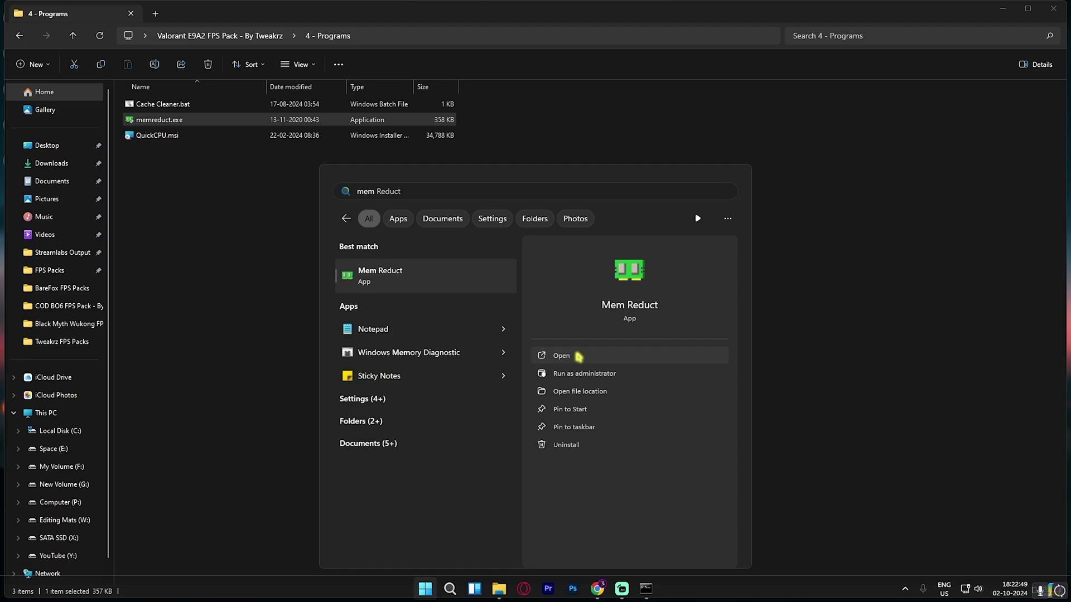
Step: Clean memory with Mem Reduct (32% down to 20%), then close it and Task Manager
{"action": "left_click", "coordinate": [562, 356]}
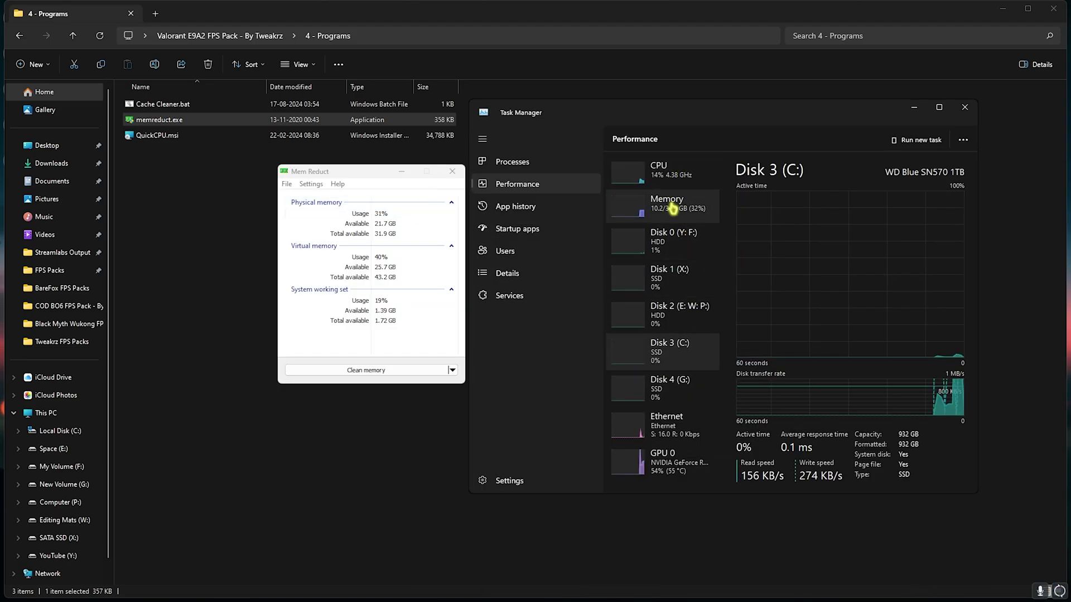
{"action": "left_click", "coordinate": [674, 206]}
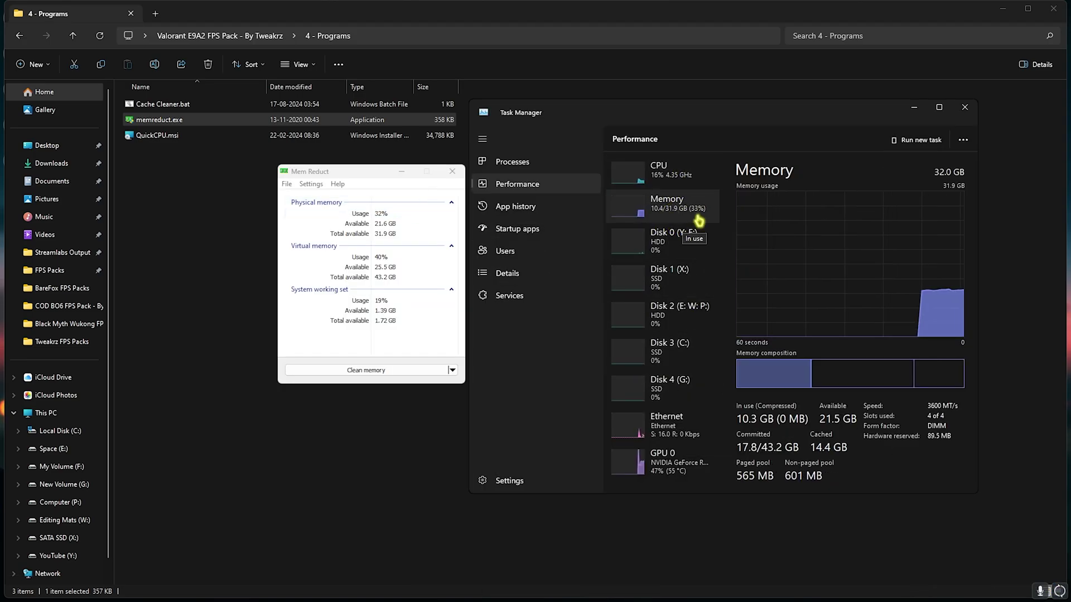
{"action": "left_click", "coordinate": [376, 371]}
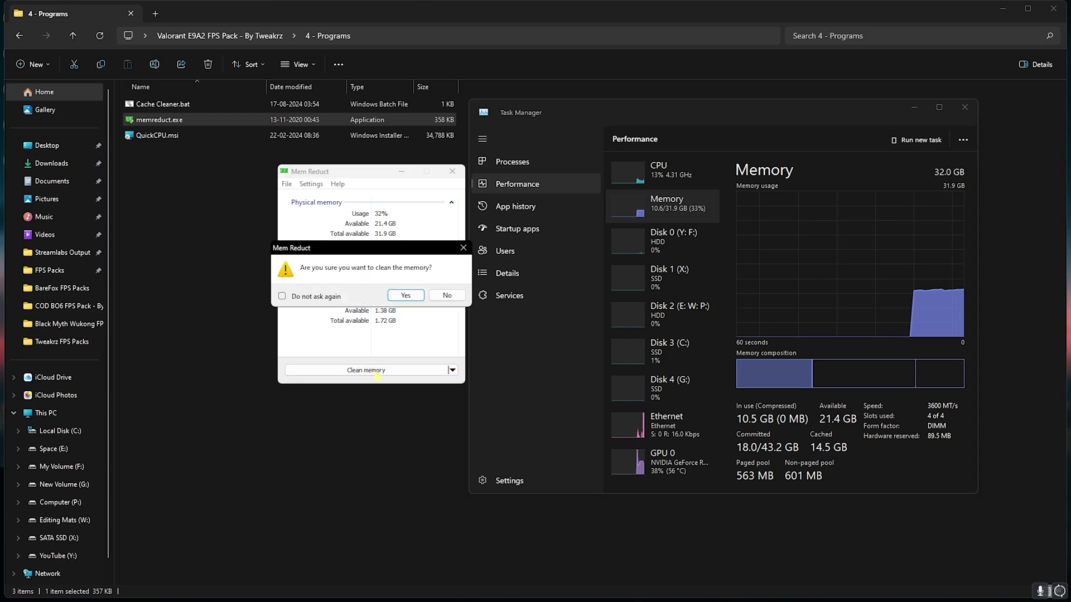
{"action": "left_click", "coordinate": [406, 296]}
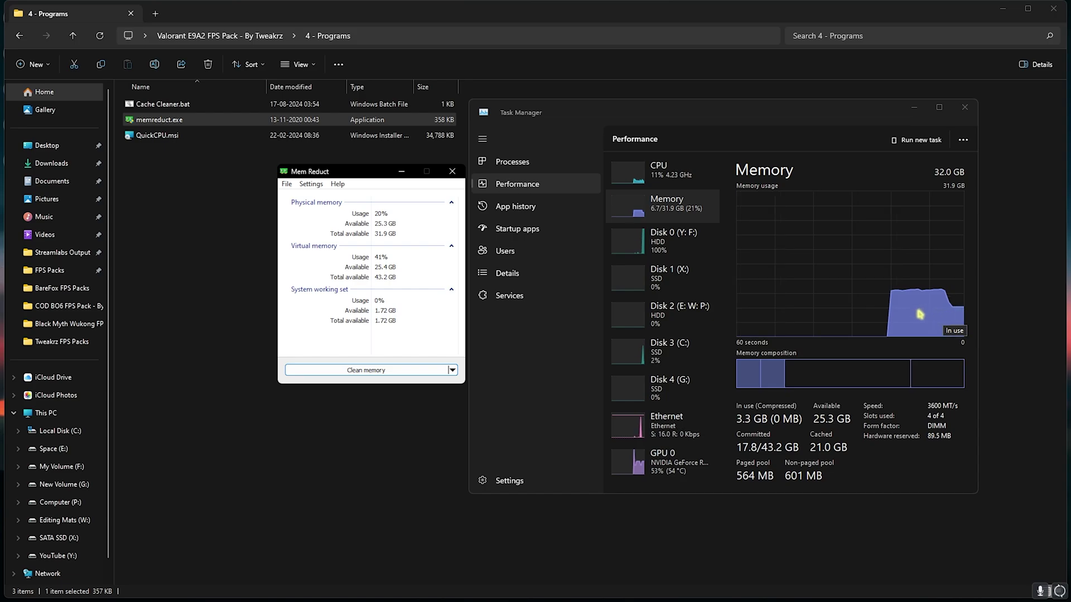
{"action": "left_click", "coordinate": [453, 171]}
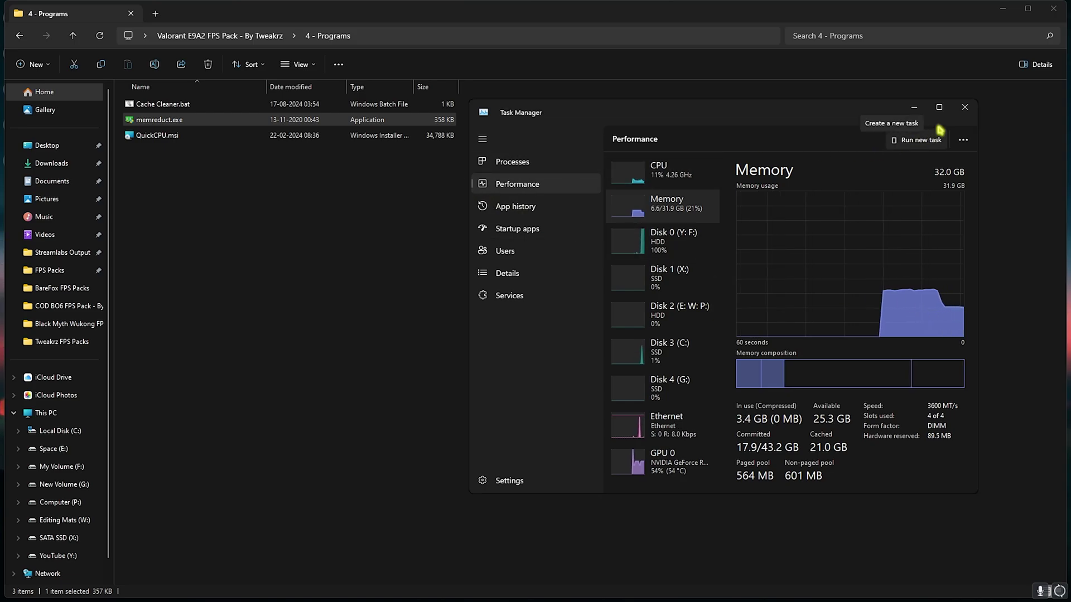
{"action": "left_click", "coordinate": [970, 112]}
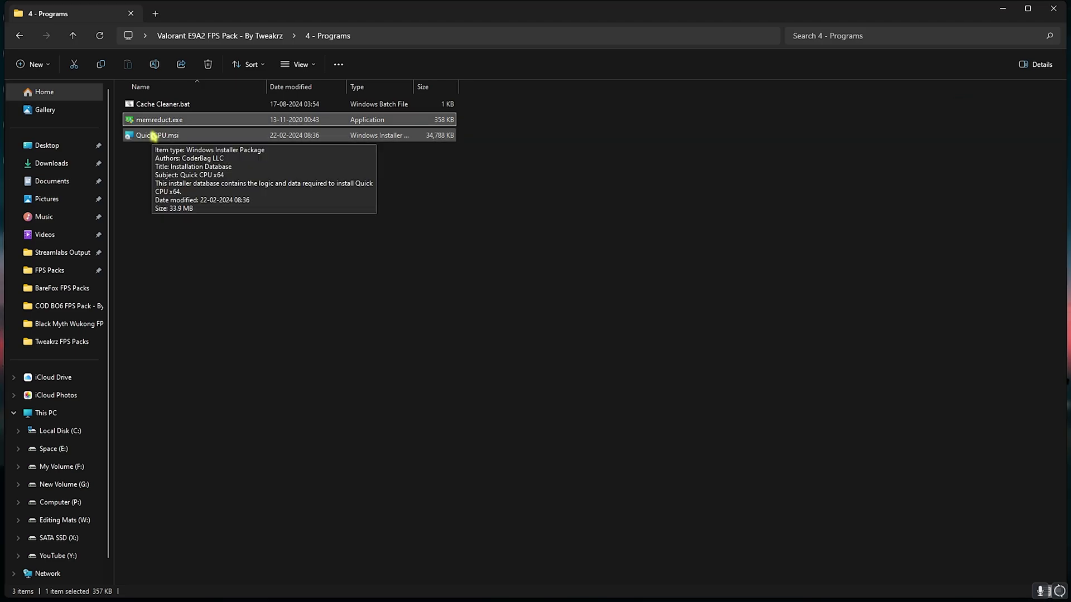
Step: Launch QuickCPU from Start search
{"action": "key", "text": "super"}
{"action": "type", "text": "quickCPU"}
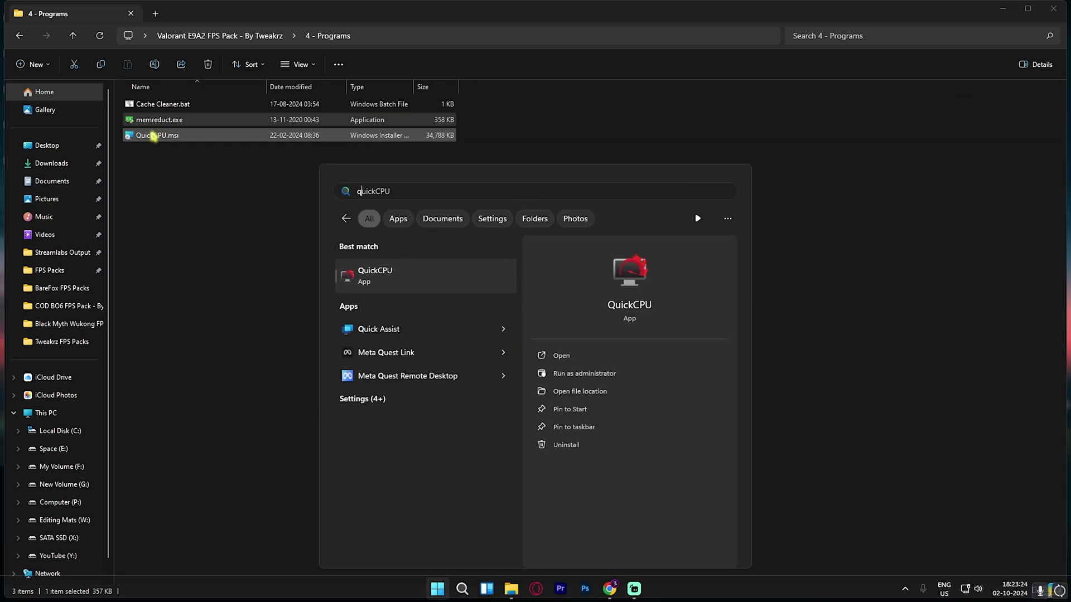
{"action": "key", "text": "Return"}
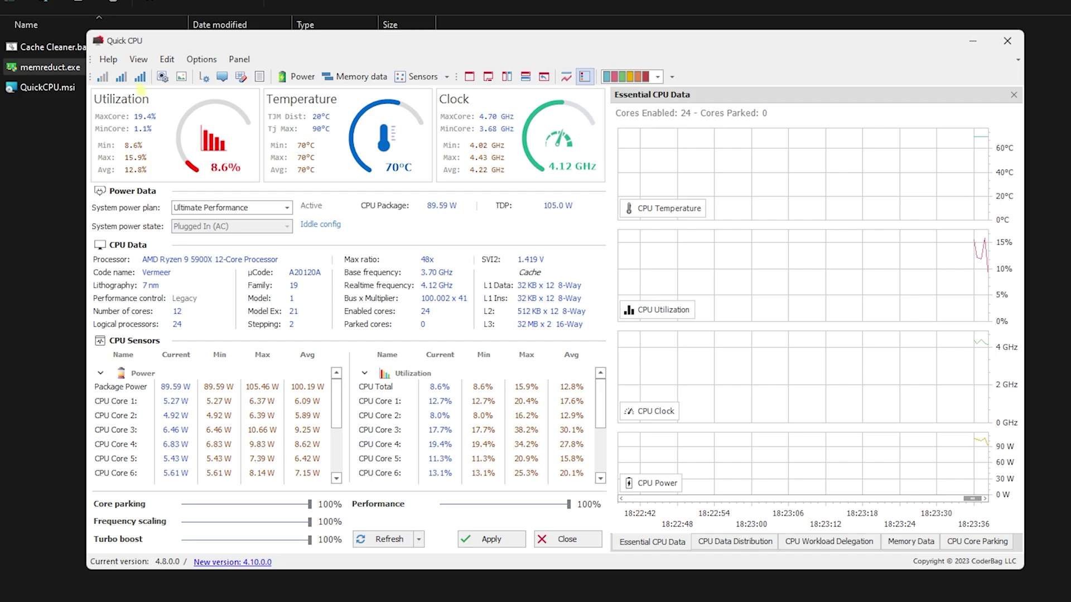
Step: Apply Quick CPU's Max performance settings, confirm the changes, and close Quick CPU
{"action": "left_click", "coordinate": [140, 76]}
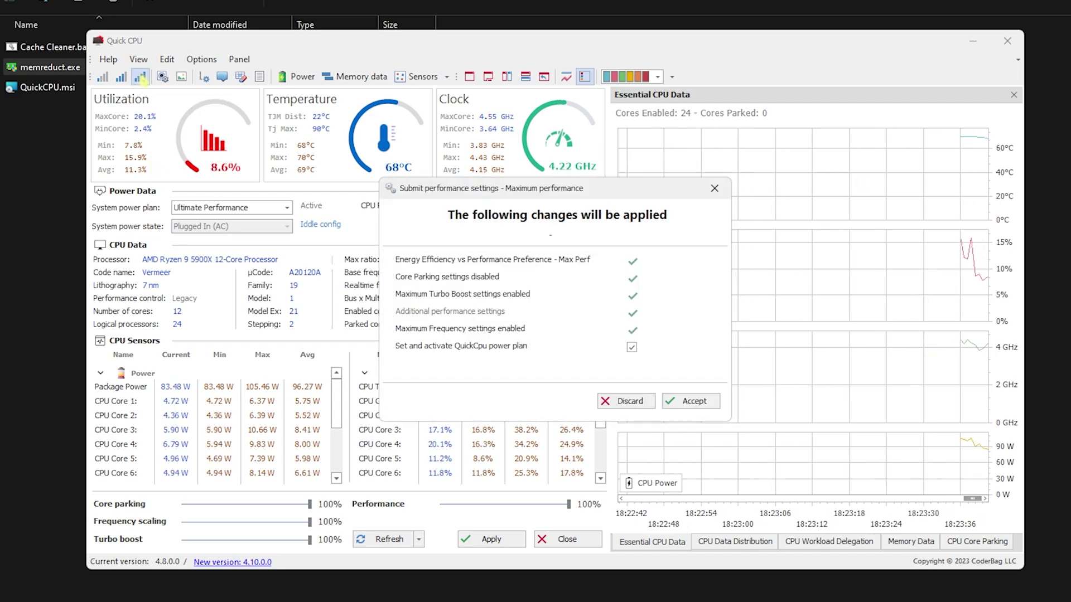
{"action": "left_click", "coordinate": [692, 401]}
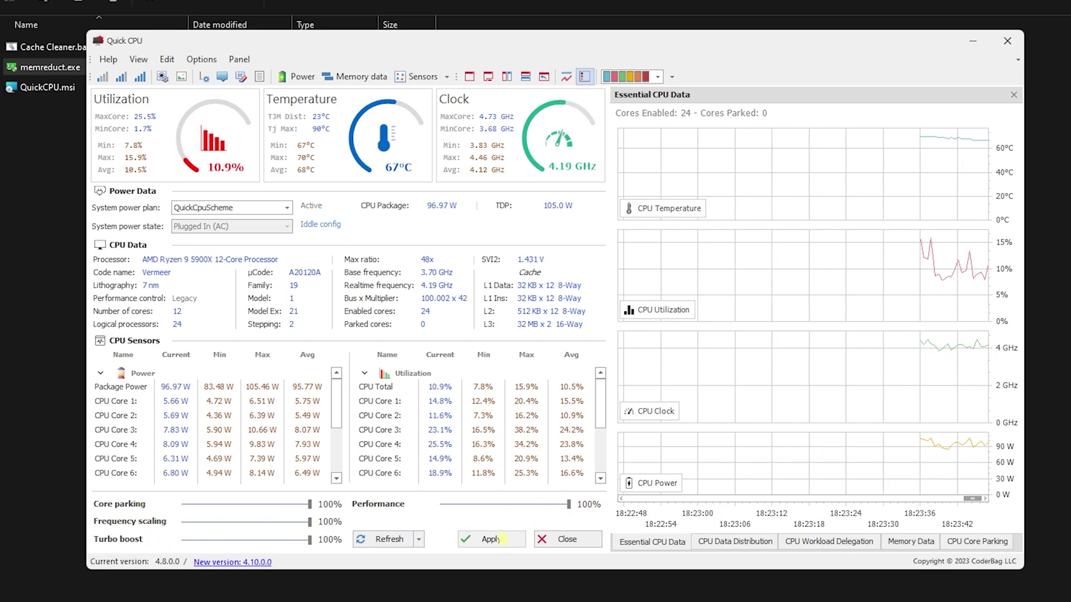
{"action": "left_click", "coordinate": [490, 539]}
{"action": "left_click", "coordinate": [640, 347]}
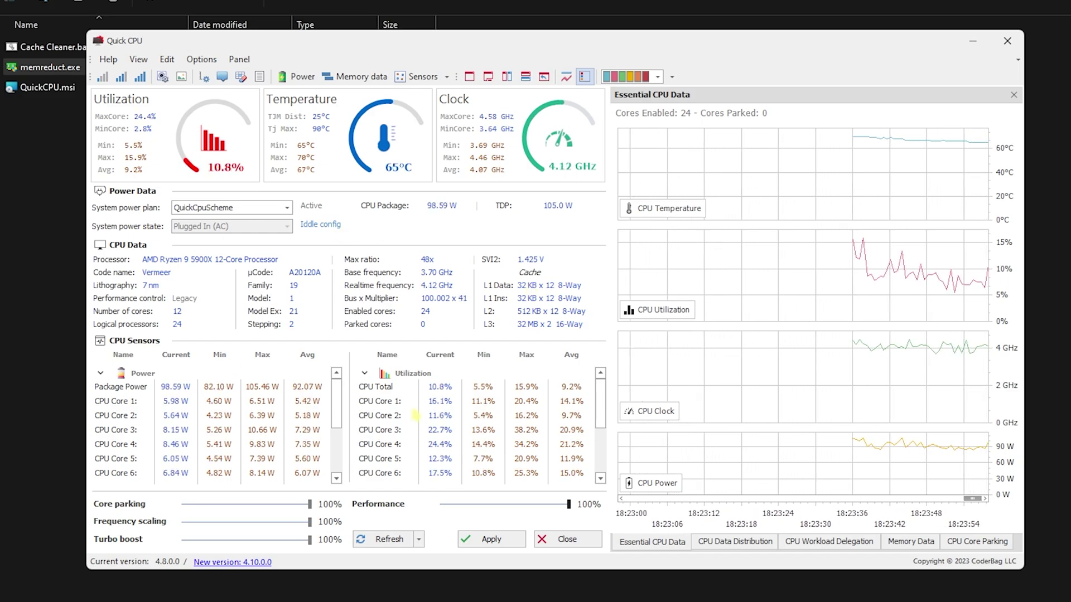
{"action": "left_click", "coordinate": [1007, 41]}
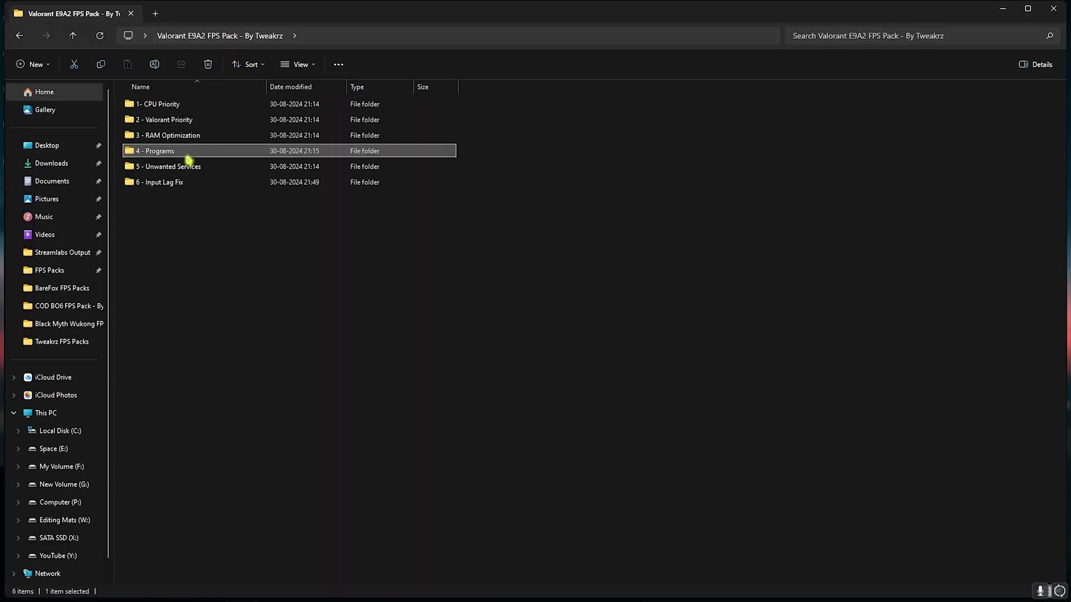
Step: Open 5 - Unwanted Services and look over its nine .reg tweak files
{"action": "double_click", "coordinate": [186, 171]}
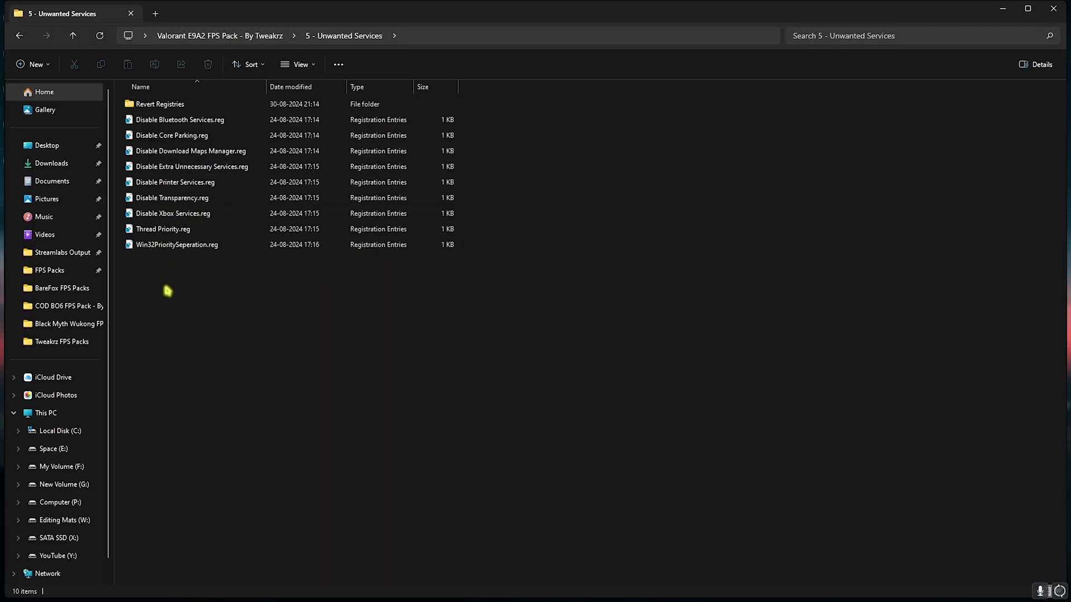
{"action": "left_click_drag", "start_coordinate": [186, 255], "coordinate": [170, 121]}
{"action": "left_click_drag", "start_coordinate": [256, 358], "coordinate": [188, 128]}
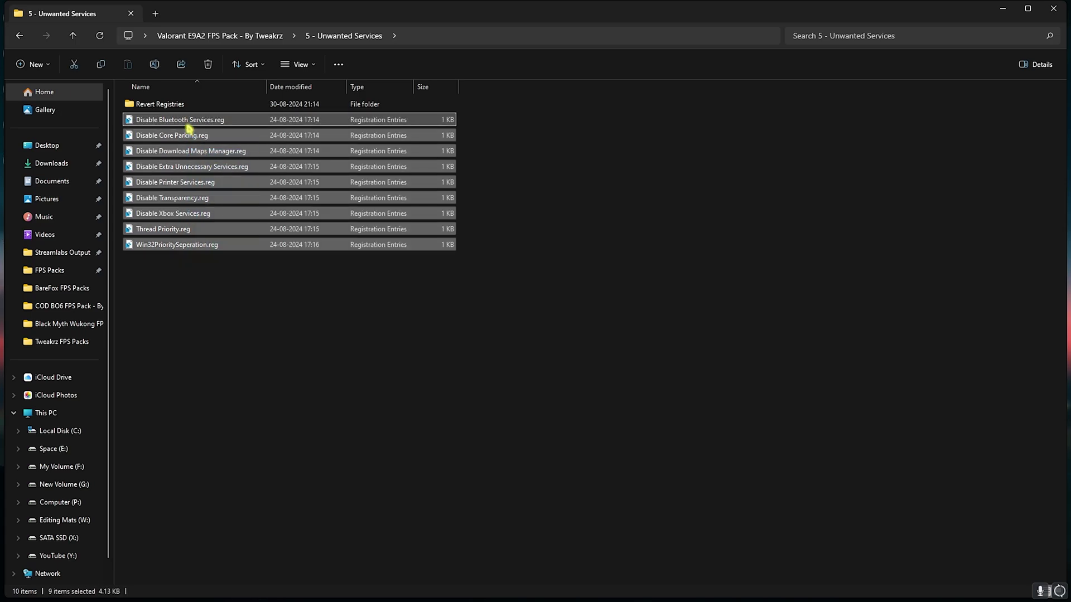
{"action": "left_click", "coordinate": [254, 308]}
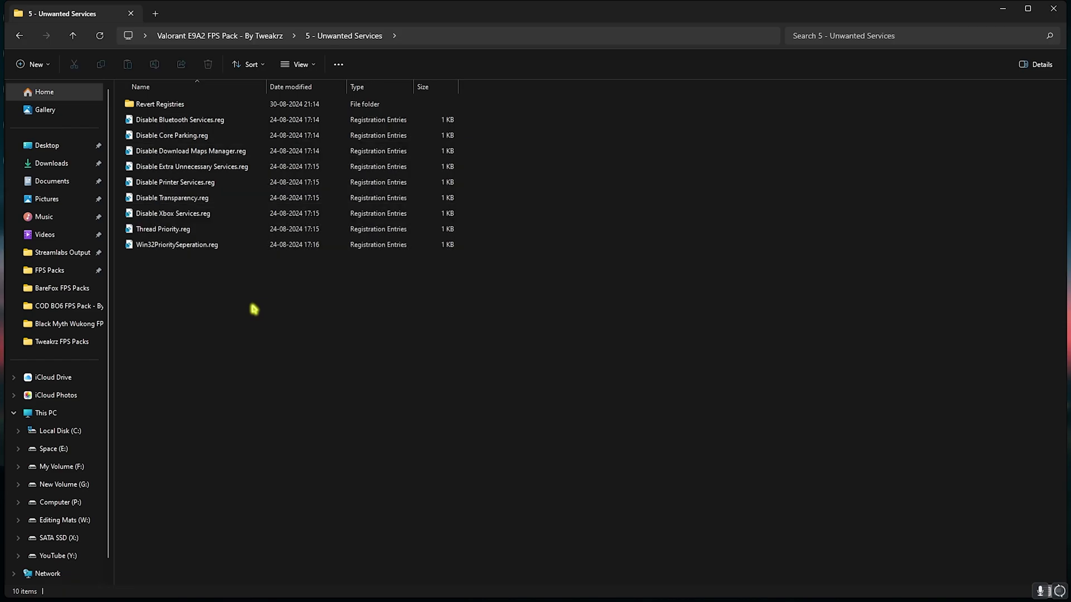
Step: Open Revert Registries, select its six Enable .reg files, and return to the pack folder
{"action": "double_click", "coordinate": [168, 106]}
{"action": "left_click_drag", "start_coordinate": [183, 261], "coordinate": [176, 96]}
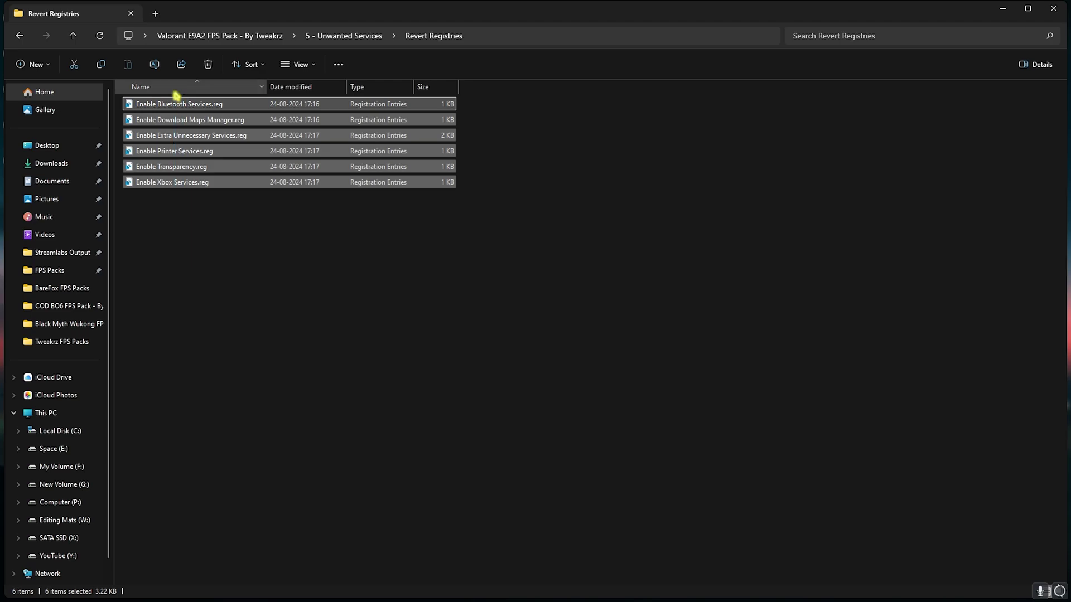
{"action": "left_click_drag", "start_coordinate": [216, 225], "coordinate": [207, 106]}
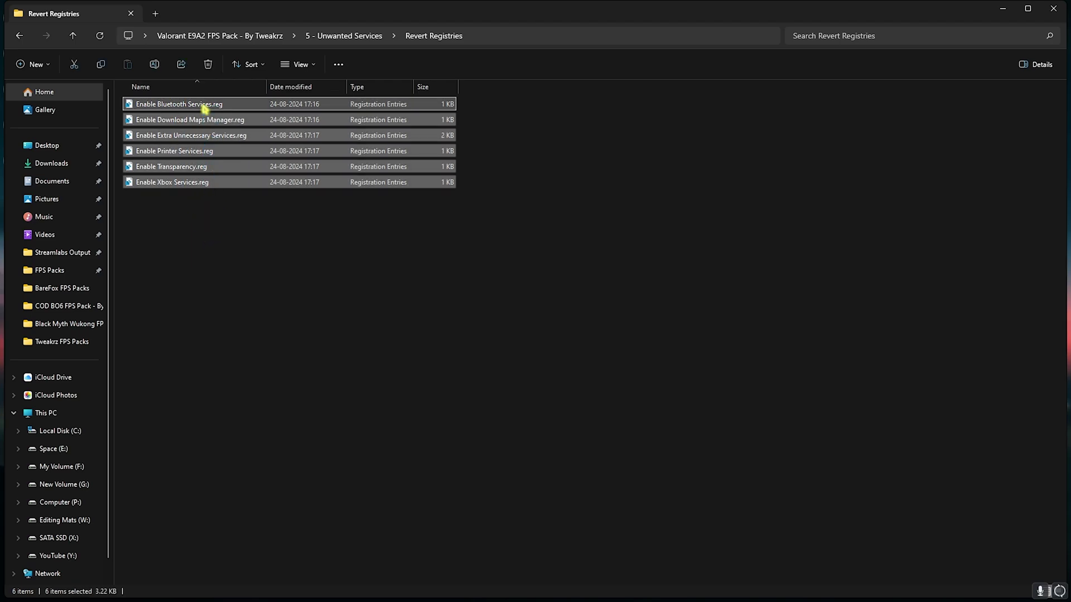
{"action": "left_click", "coordinate": [206, 36]}
Step: Open 6 - Input Lag Fix and review the five Keyboard Latency Fix registry files
{"action": "double_click", "coordinate": [183, 184]}
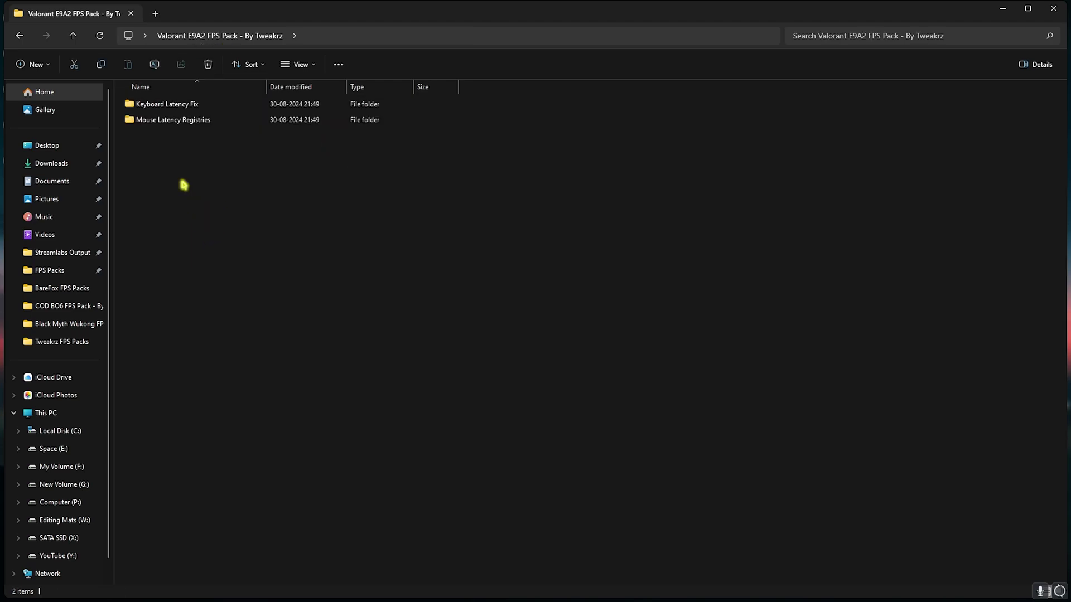
{"action": "double_click", "coordinate": [169, 108]}
{"action": "left_click_drag", "start_coordinate": [197, 231], "coordinate": [207, 272]}
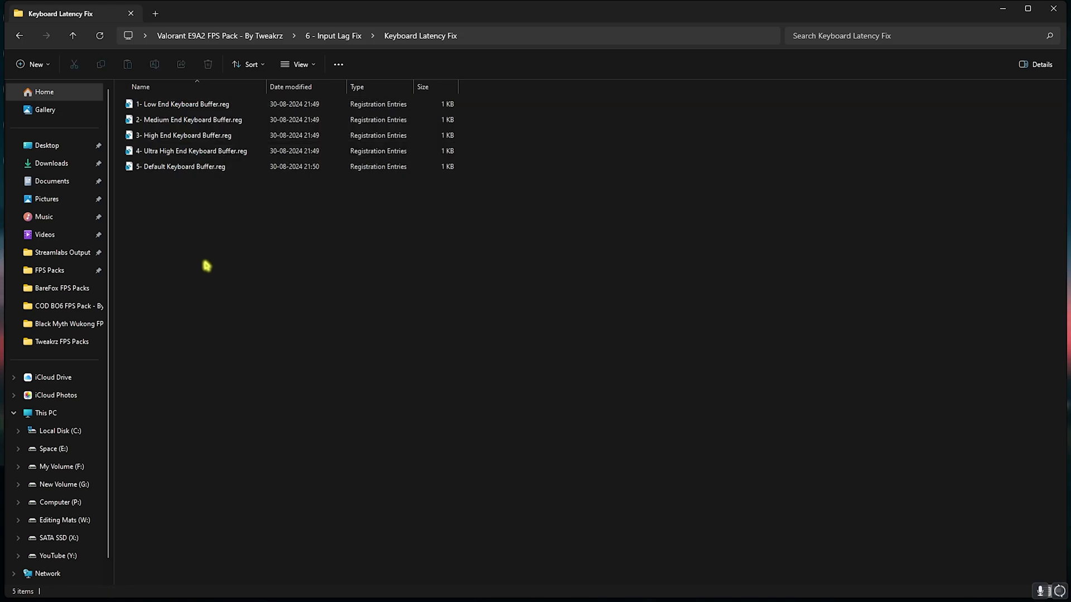
{"action": "left_click", "coordinate": [333, 35]}
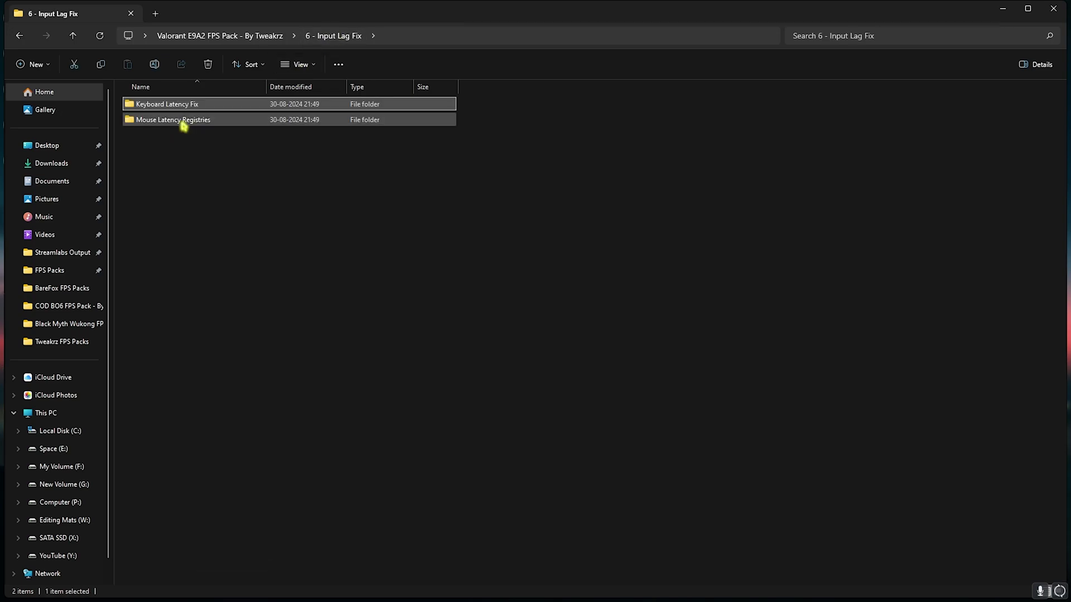
Step: Review the two Mouse Latency Registries files, then close File Explorer
{"action": "double_click", "coordinate": [184, 119]}
{"action": "left_click_drag", "start_coordinate": [184, 171], "coordinate": [183, 128]}
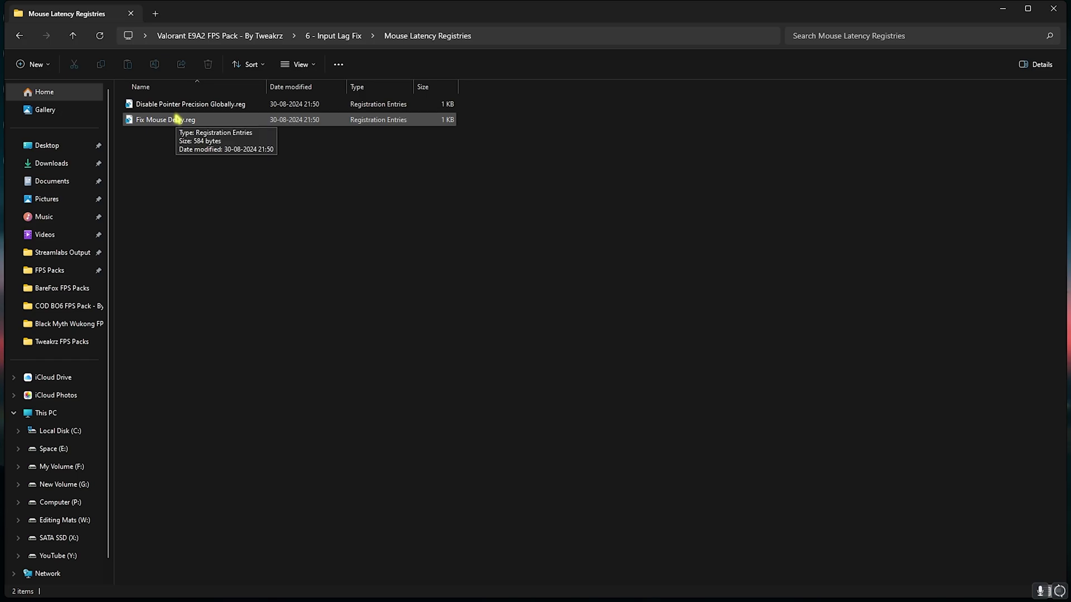
{"action": "left_click", "coordinate": [1054, 8]}
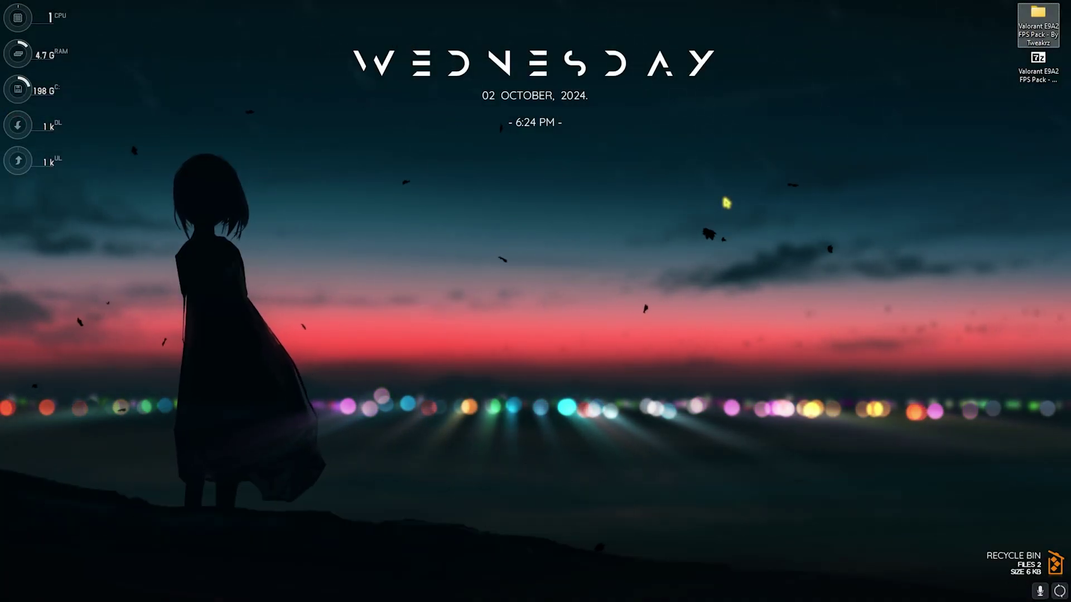
Step: Open Performance Options by searching 'adjust the appearance and performance of Windows'
{"action": "key", "text": "super"}
{"action": "type", "text": "ad"}
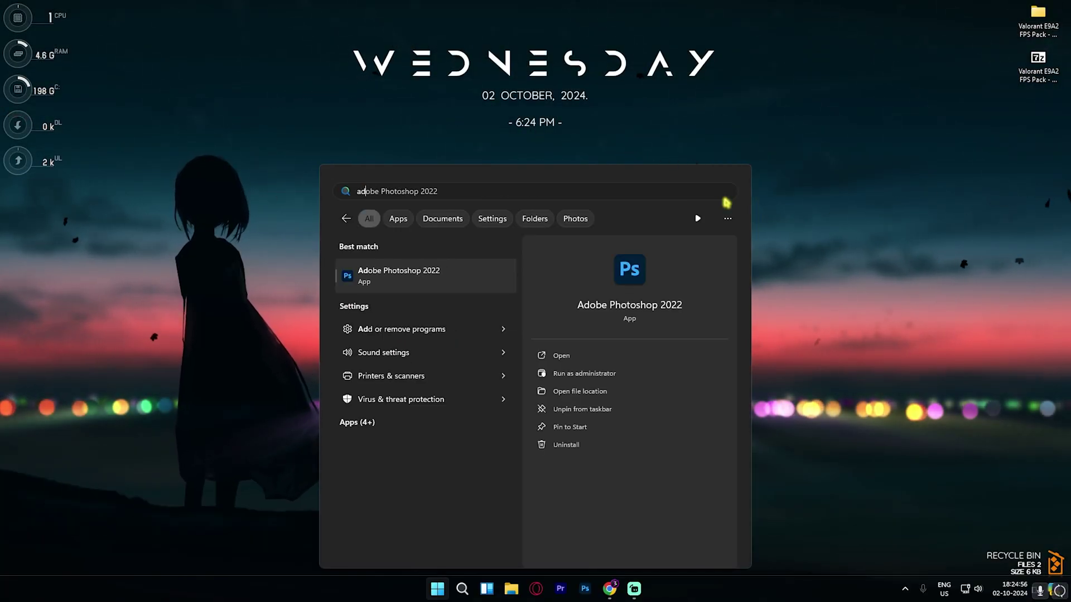
{"action": "key", "text": "BackSpace"}
{"action": "key", "text": "BackSpace"}
{"action": "type", "text": "dj"}
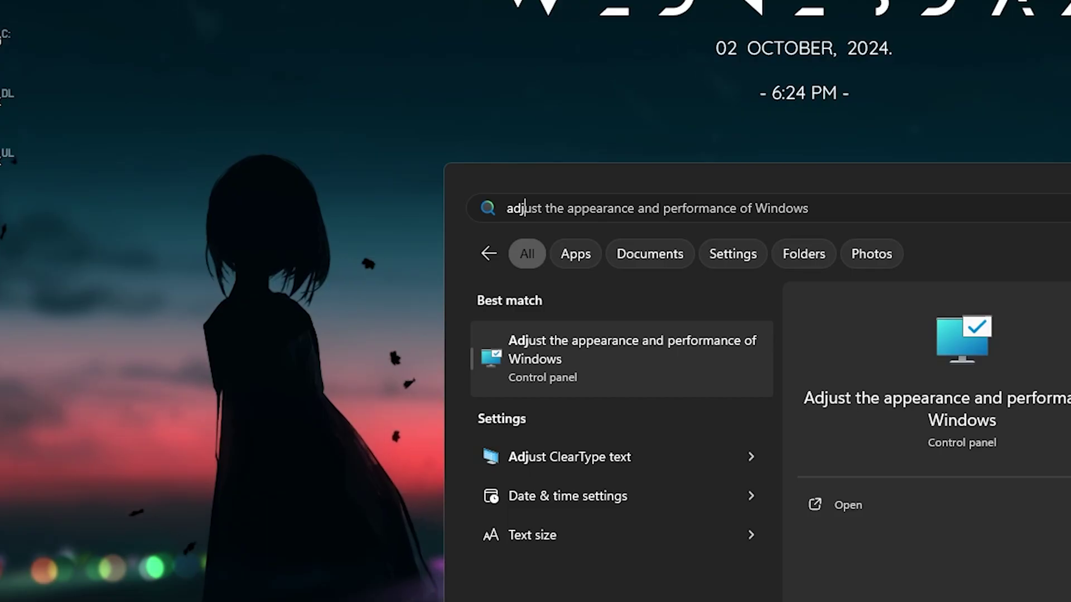
{"action": "key", "text": "Return"}
Step: Choose best performance but keep taskbar thumbnails, thumbnails instead of icons, window dragging contents, smooth fonts
{"action": "left_click", "coordinate": [127, 197]}
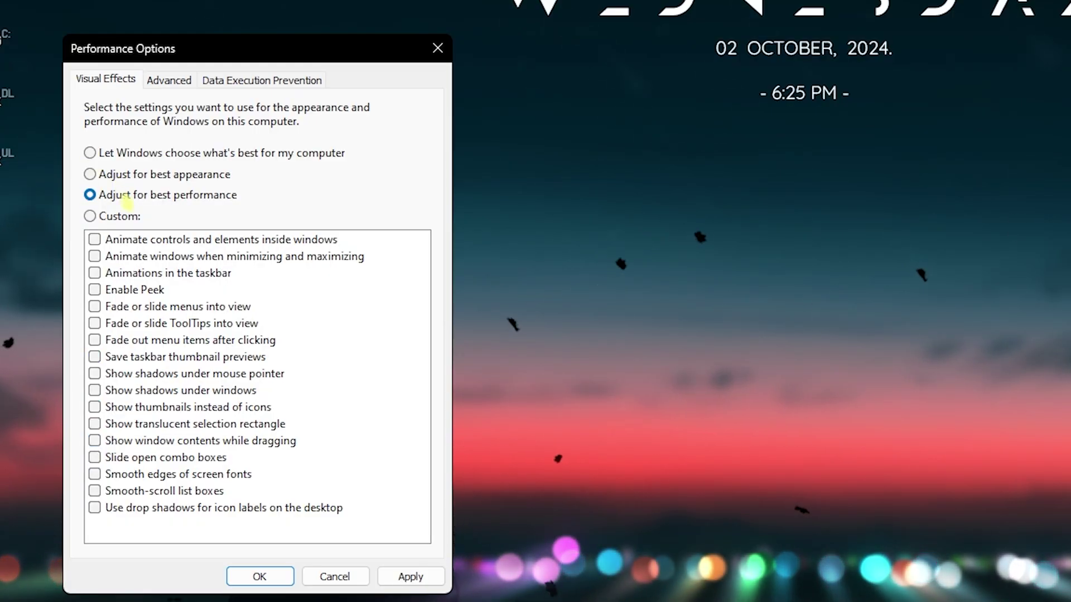
{"action": "left_click", "coordinate": [122, 359]}
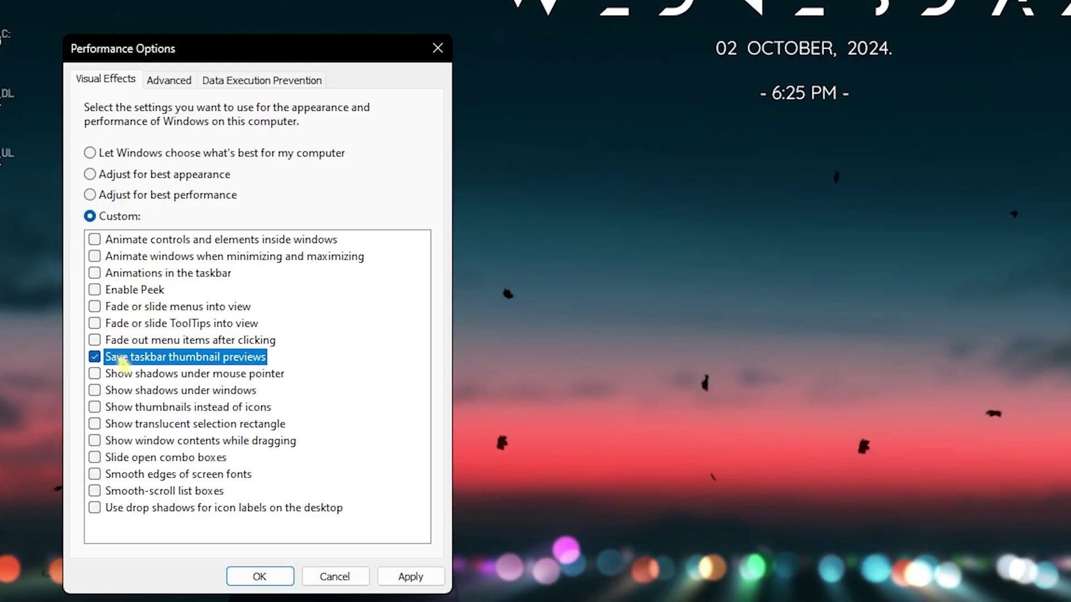
{"action": "left_click", "coordinate": [130, 410]}
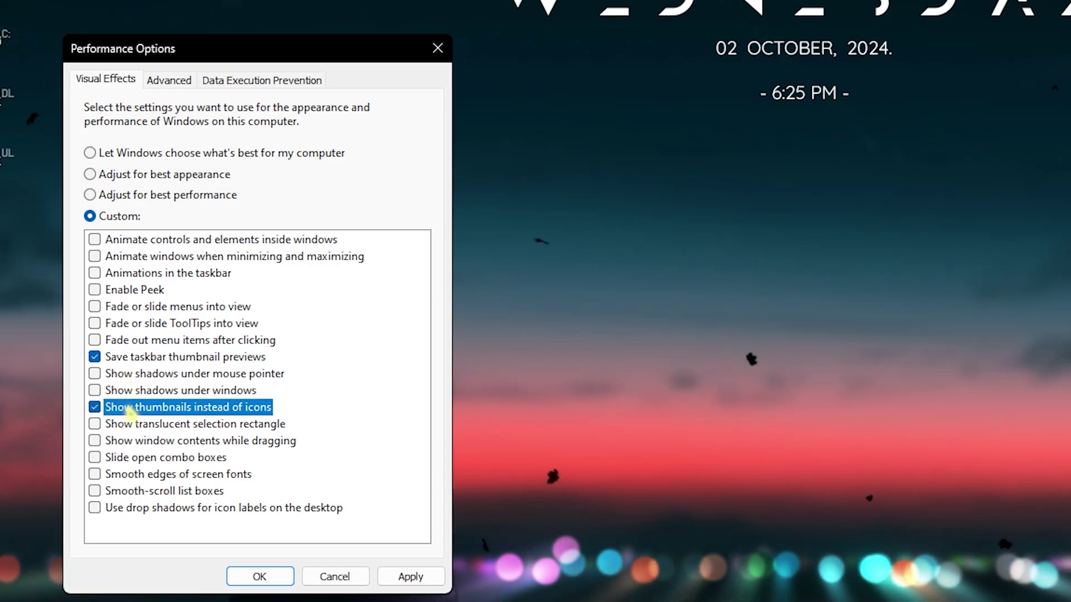
{"action": "left_click", "coordinate": [128, 441]}
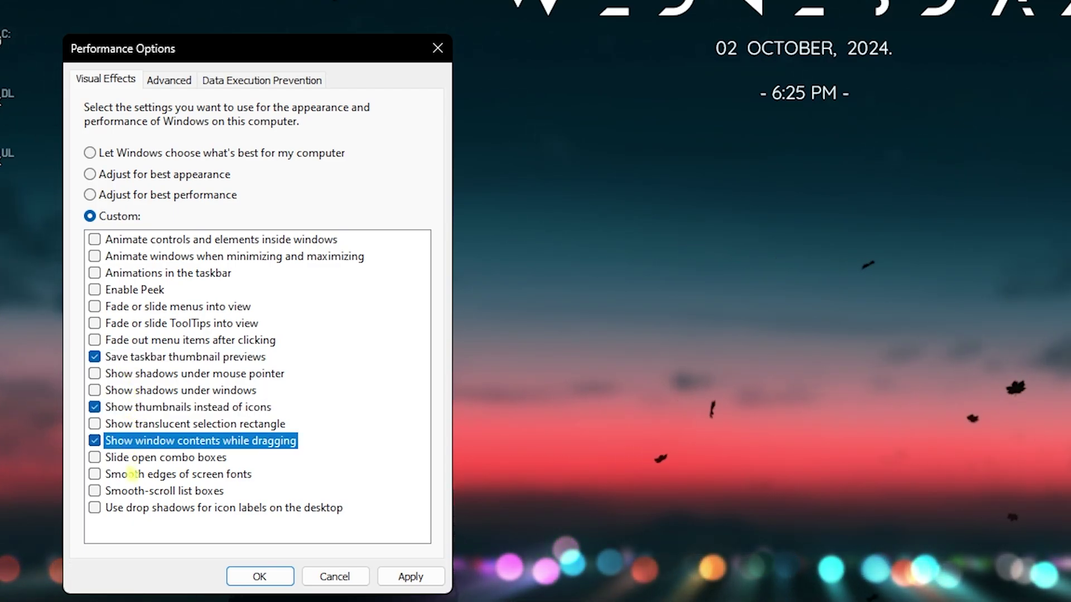
{"action": "left_click", "coordinate": [127, 476]}
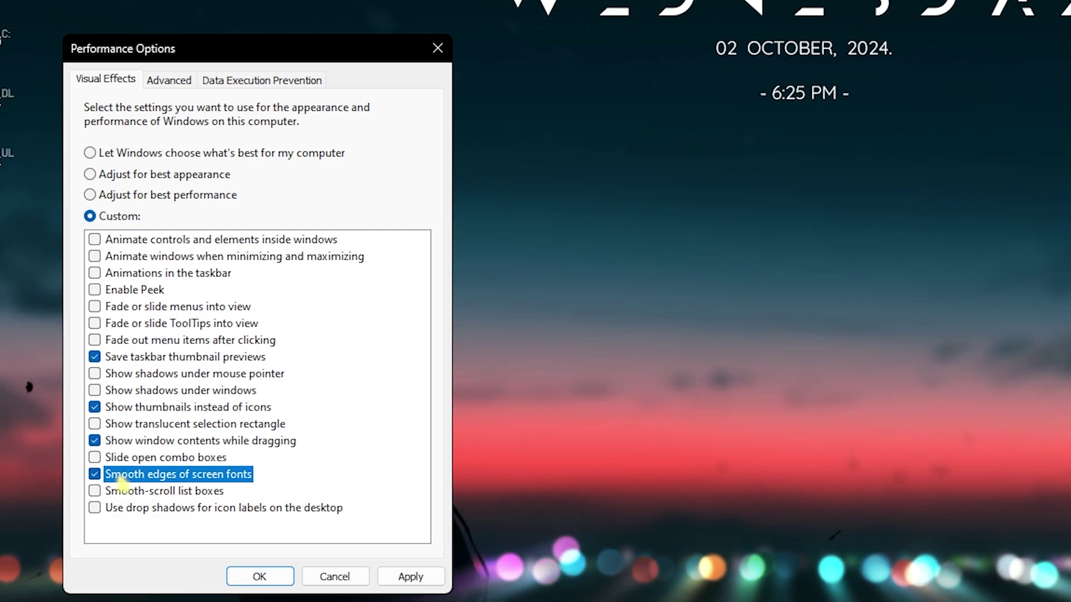
{"action": "left_click", "coordinate": [169, 80]}
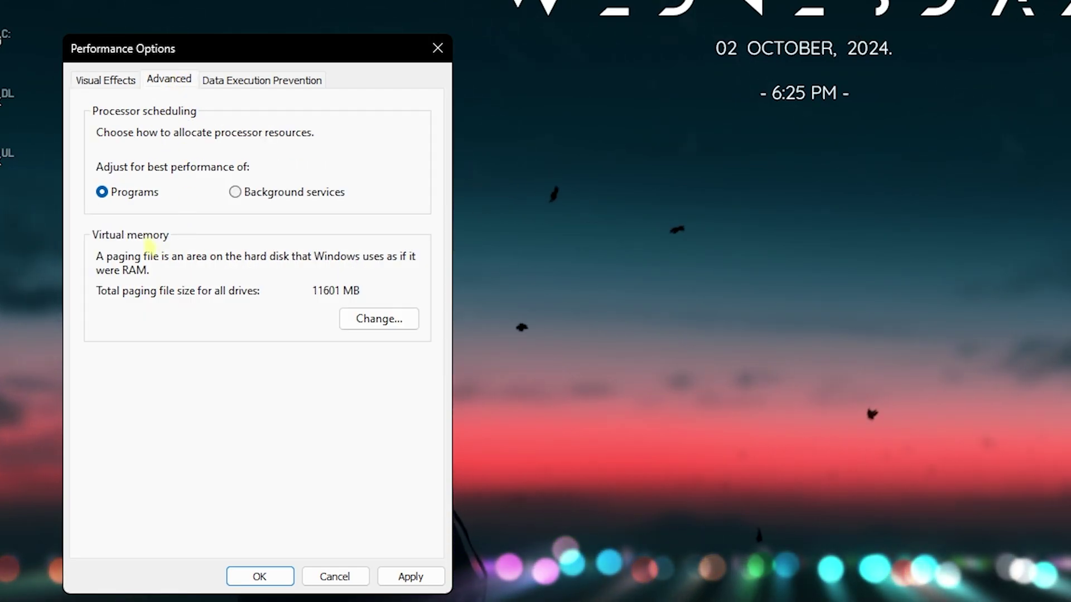
Step: Open Virtual Memory settings and compute 32×1024÷2 = 16384 in Calculator
{"action": "left_click", "coordinate": [370, 324]}
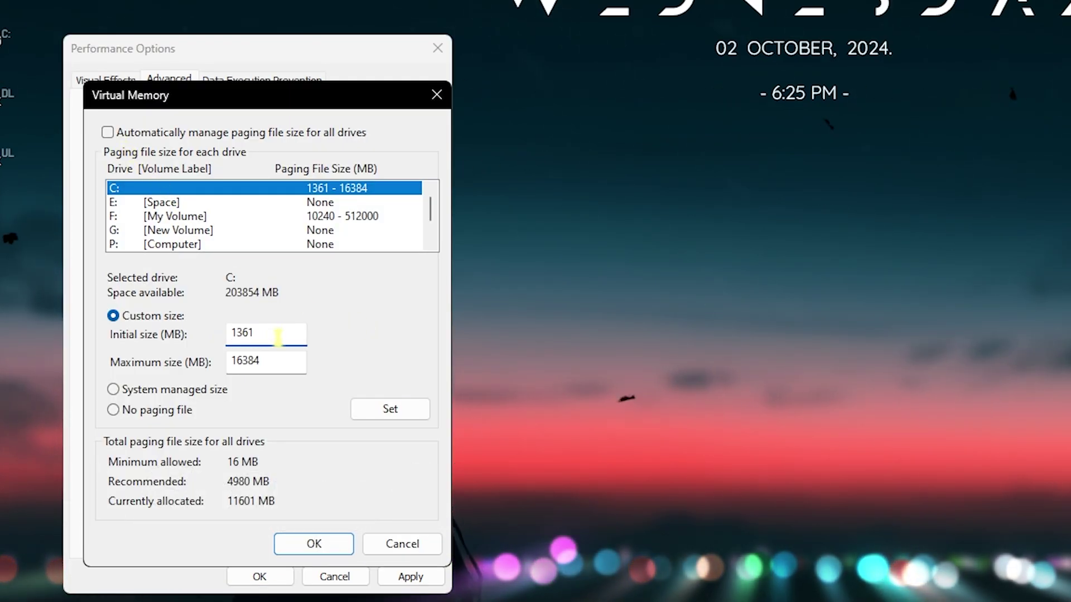
{"action": "key", "text": "super"}
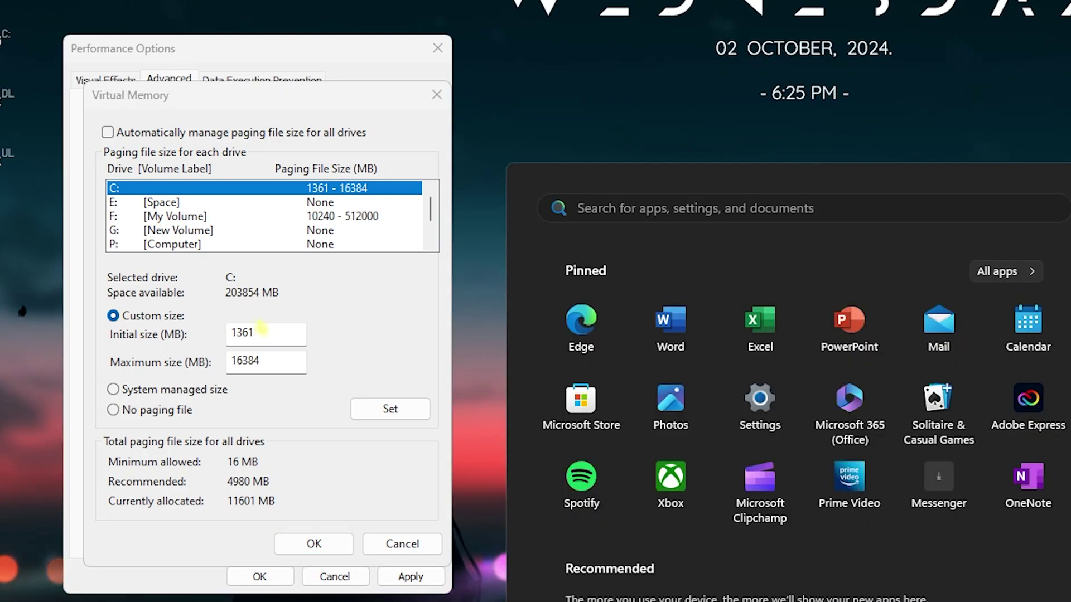
{"action": "type", "text": "calc"}
{"action": "key", "text": "Return"}
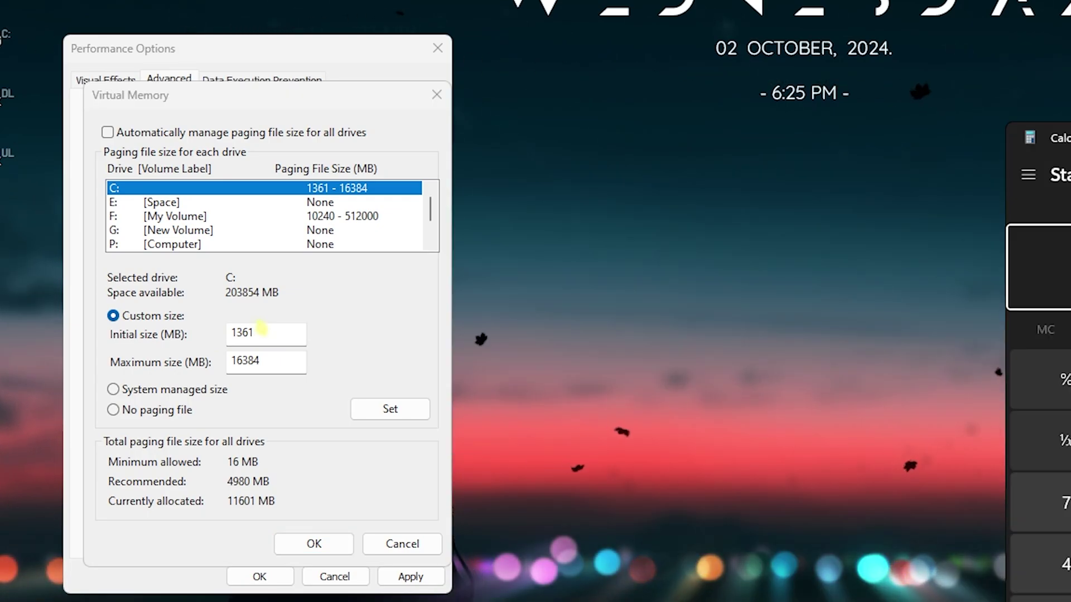
{"action": "left_click_drag", "start_coordinate": [1069, 137], "coordinate": [724, 54]}
{"action": "type", "text": "32"}
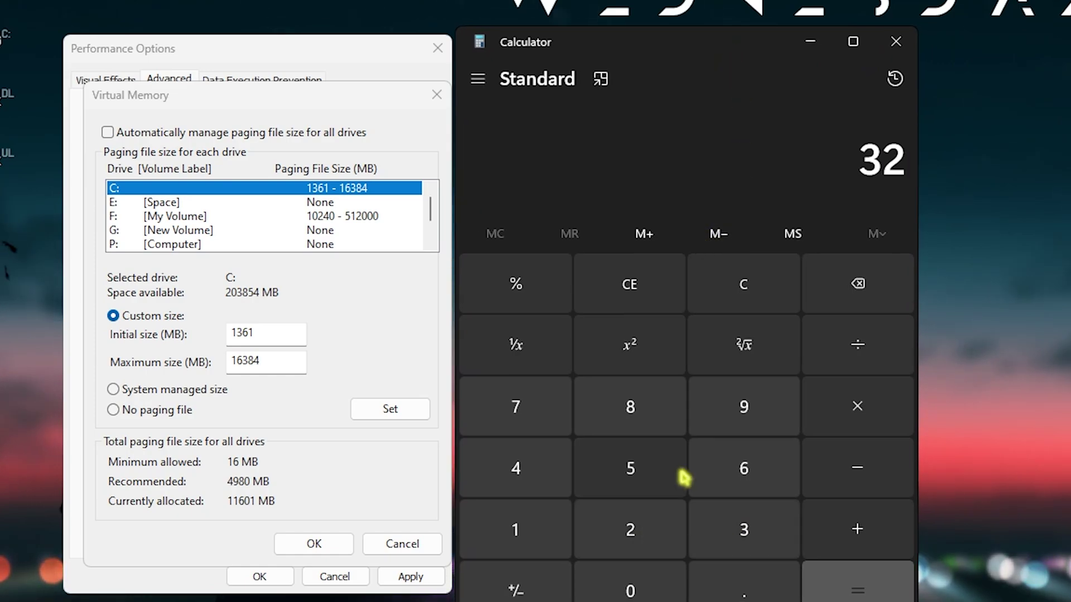
{"action": "type", "text": "*1024"}
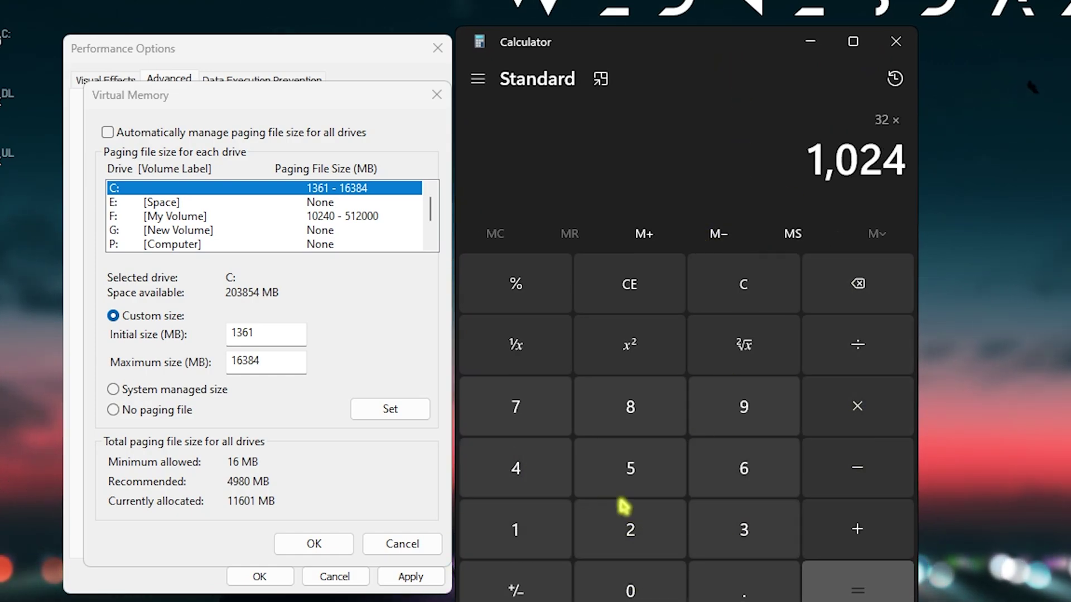
{"action": "key", "text": "Return"}
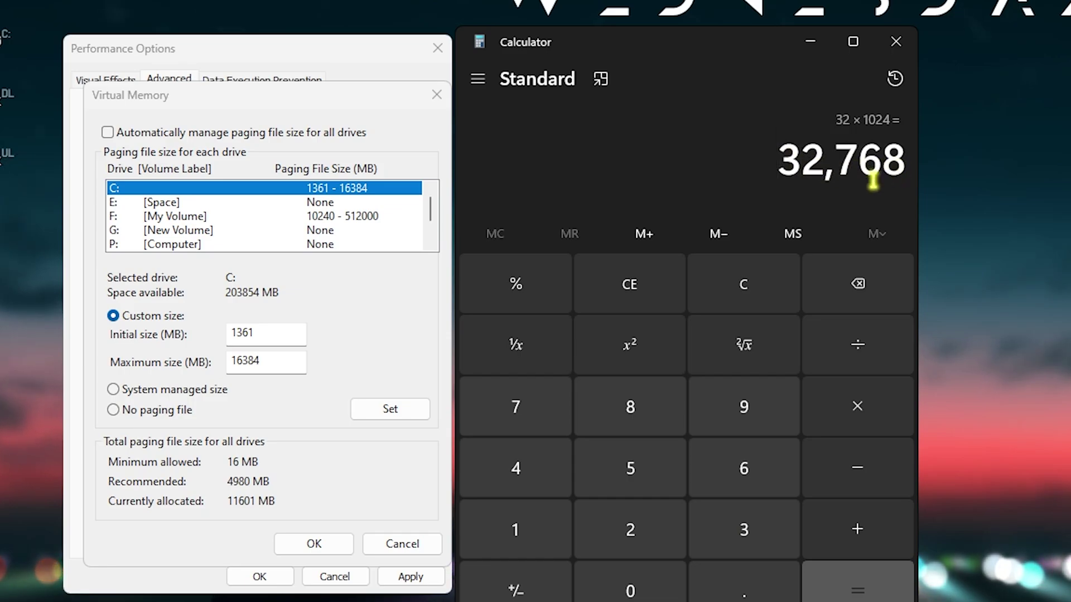
{"action": "left_click", "coordinate": [868, 342]}
{"action": "type", "text": "2"}
{"action": "left_click", "coordinate": [881, 589]}
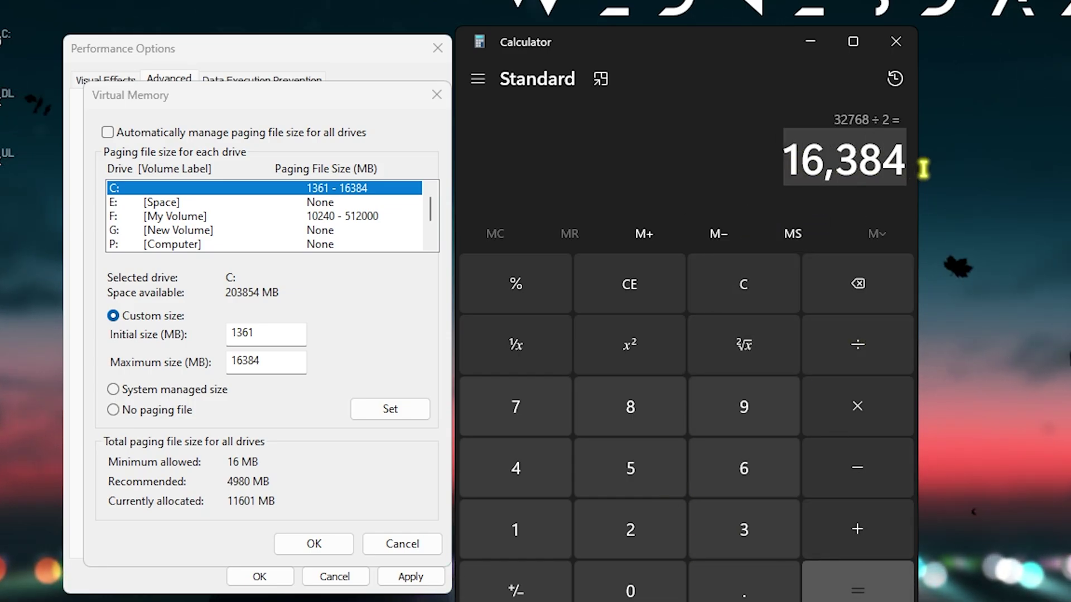
Step: Set drive C:'s paging file to 1361 MB initial and 16384 MB maximum
{"action": "left_click", "coordinate": [311, 367]}
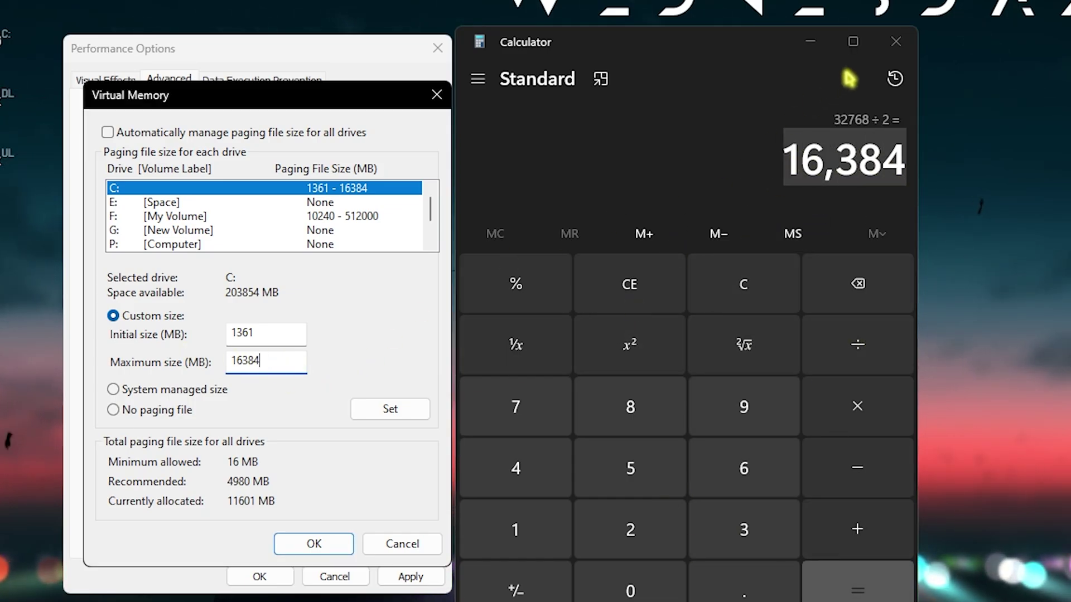
{"action": "left_click", "coordinate": [896, 41]}
{"action": "left_click", "coordinate": [393, 409]}
Step: Confirm the virtual memory change, close Performance Options, and search for Steam
{"action": "left_click", "coordinate": [331, 544]}
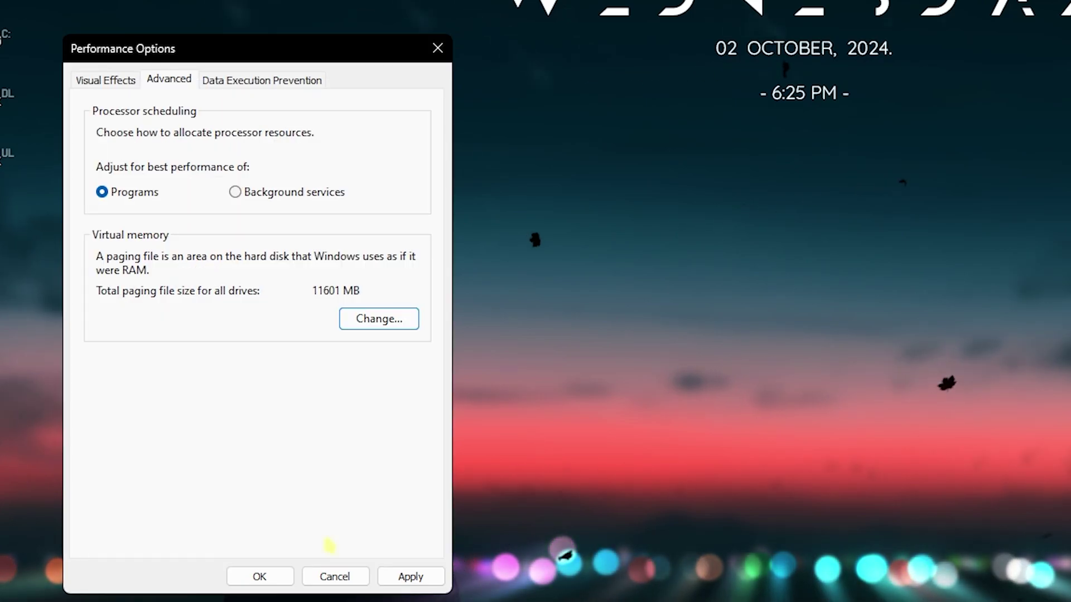
{"action": "left_click", "coordinate": [435, 47]}
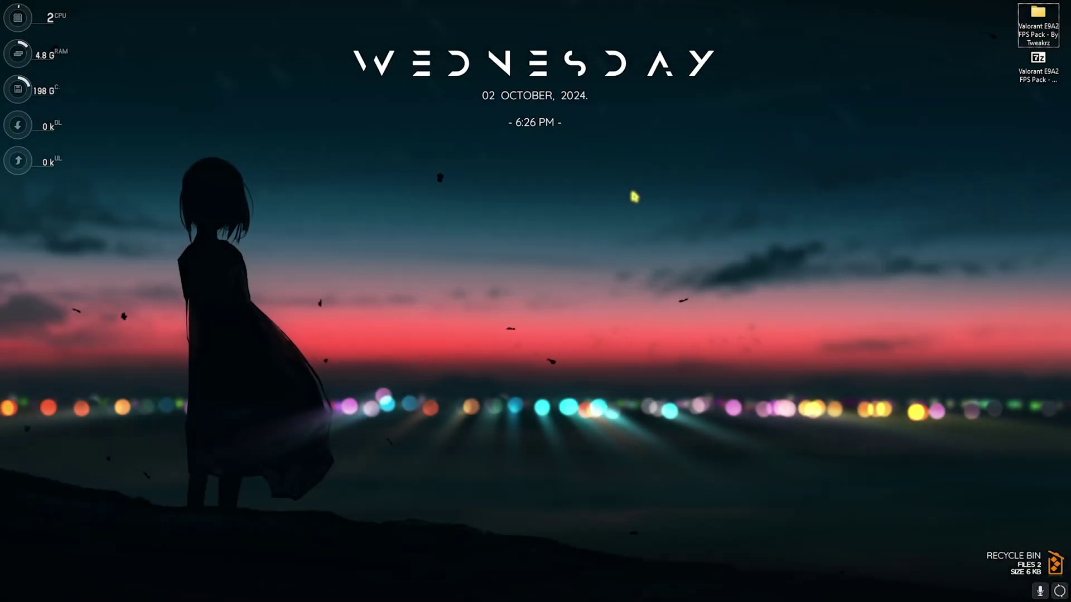
{"action": "key", "text": "super"}
{"action": "type", "text": "steam"}
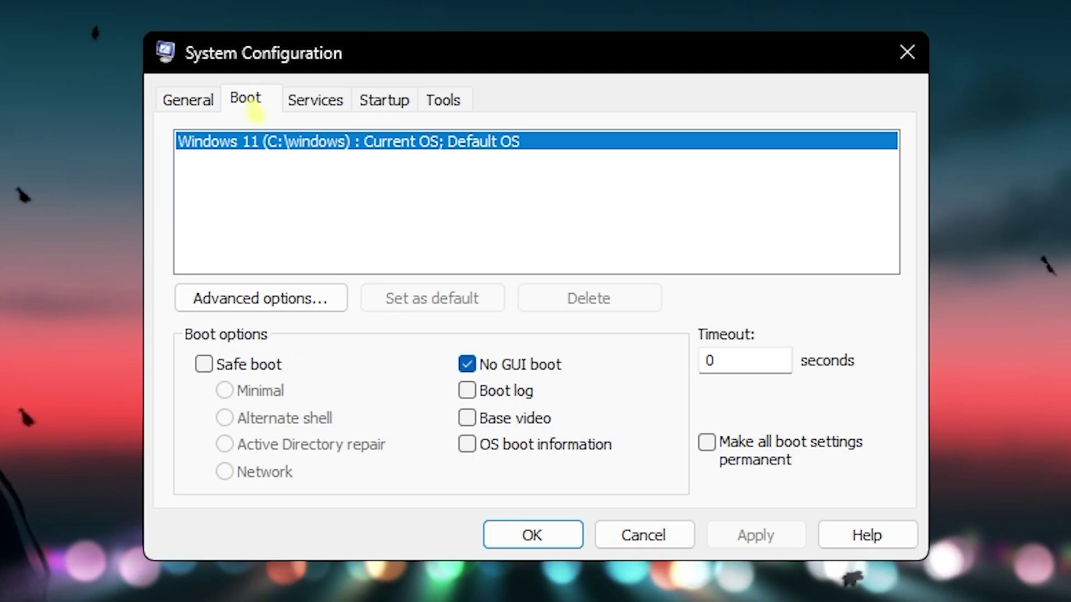
Step: Set the advanced boot options to use 24 processors
{"action": "left_click", "coordinate": [263, 296]}
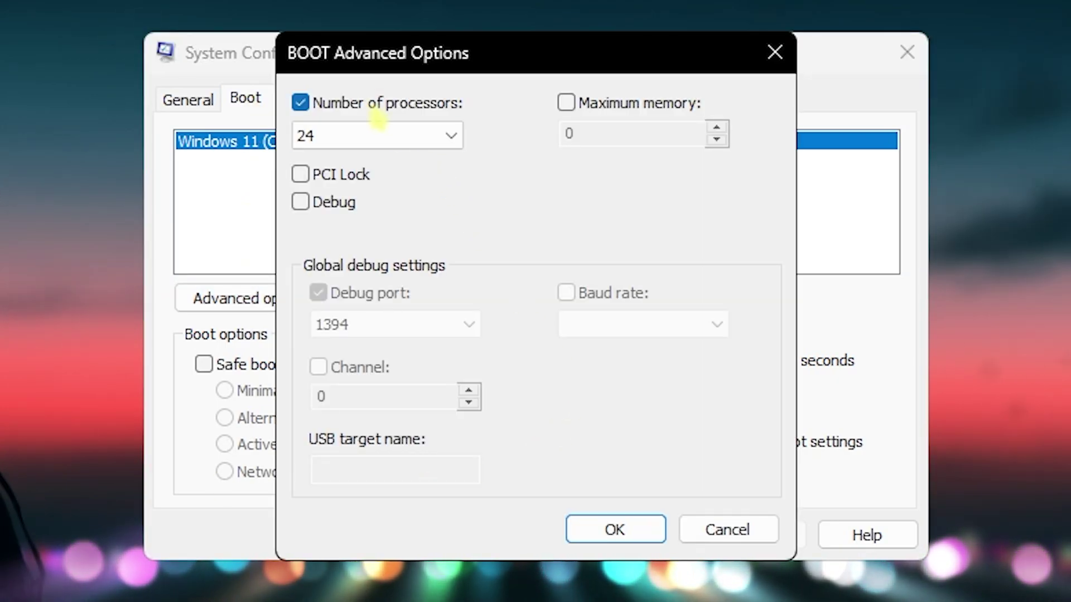
{"action": "left_click", "coordinate": [384, 136]}
{"action": "left_click", "coordinate": [347, 571]}
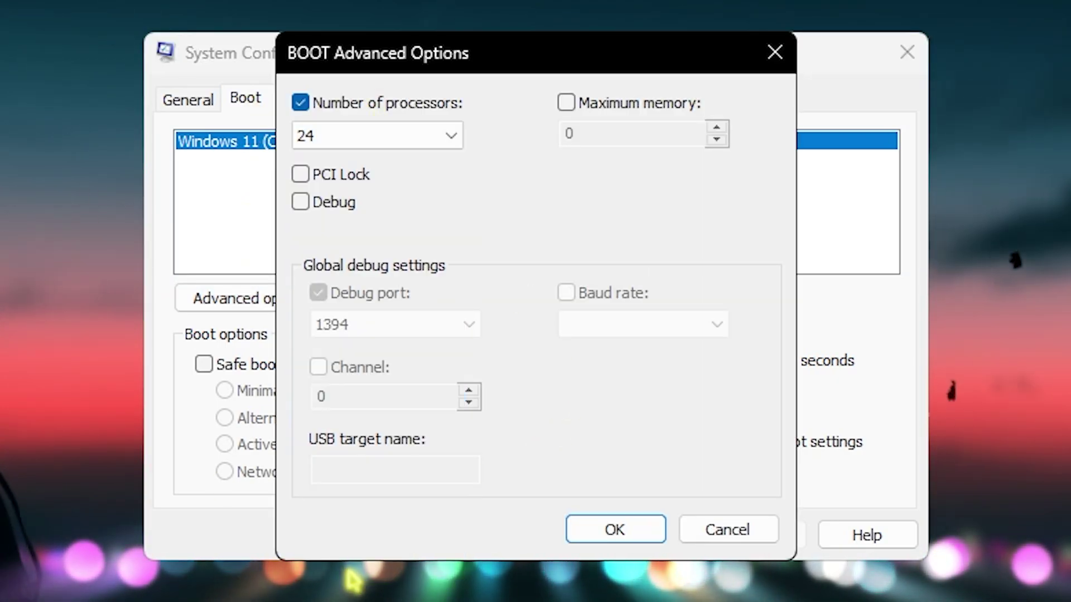
{"action": "left_click", "coordinate": [615, 530]}
Step: On the Services tab, hide all Microsoft services and untick Malwarebytes Service
{"action": "left_click", "coordinate": [316, 101]}
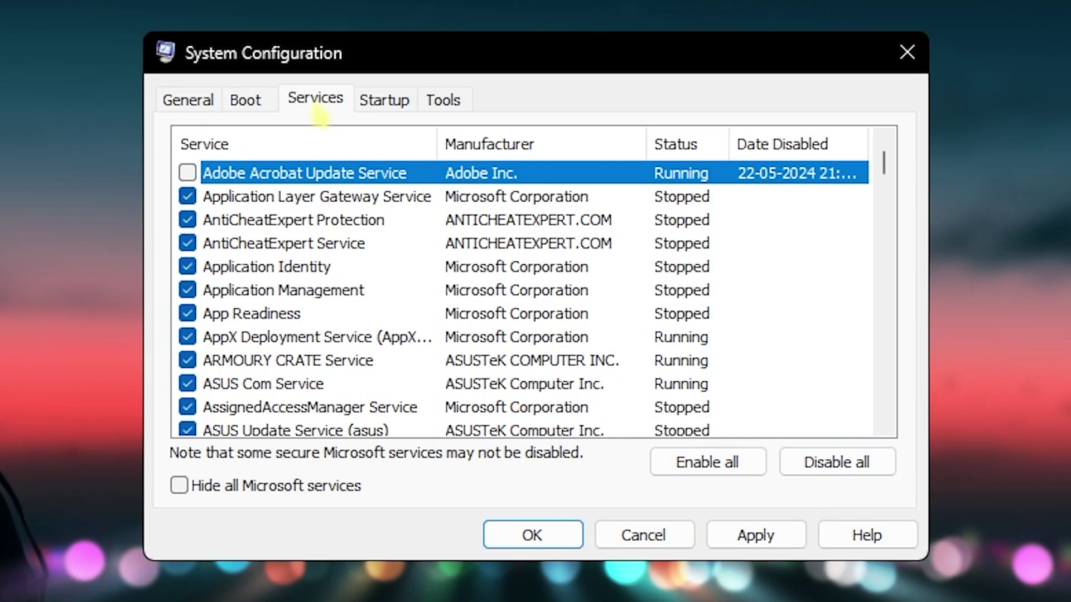
{"action": "left_click", "coordinate": [183, 488]}
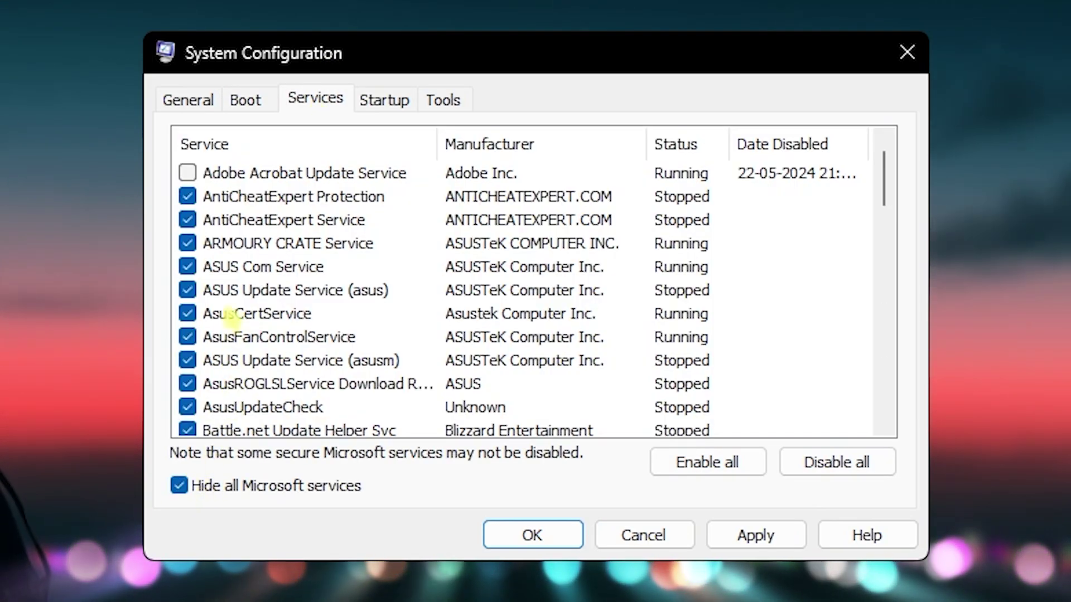
{"action": "scroll", "coordinate": [231, 317], "scroll_direction": "down", "scroll_amount": 2}
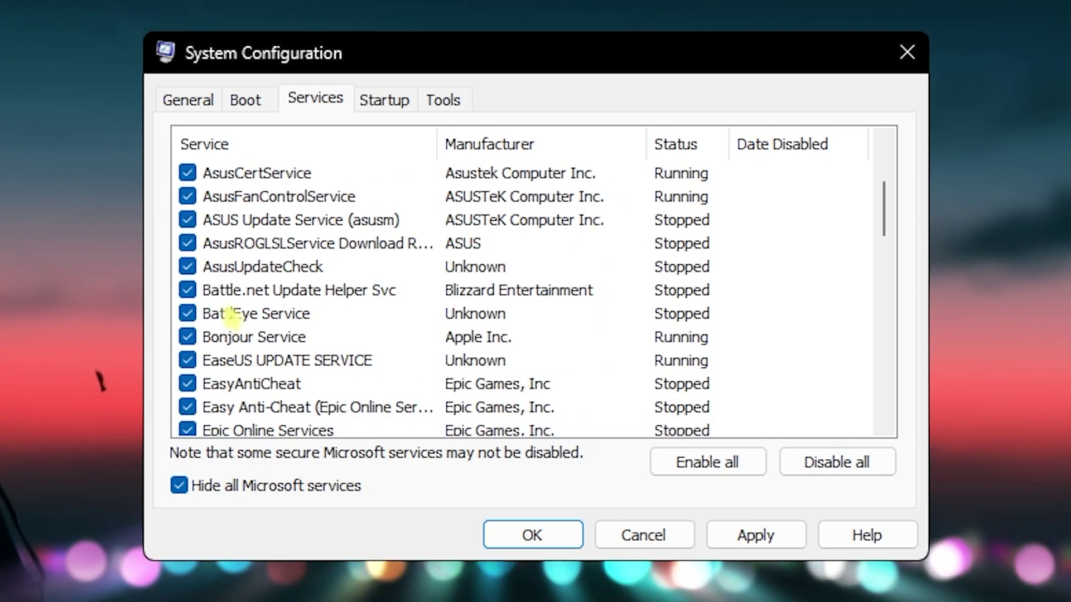
{"action": "scroll", "coordinate": [231, 316], "scroll_direction": "down", "scroll_amount": 3}
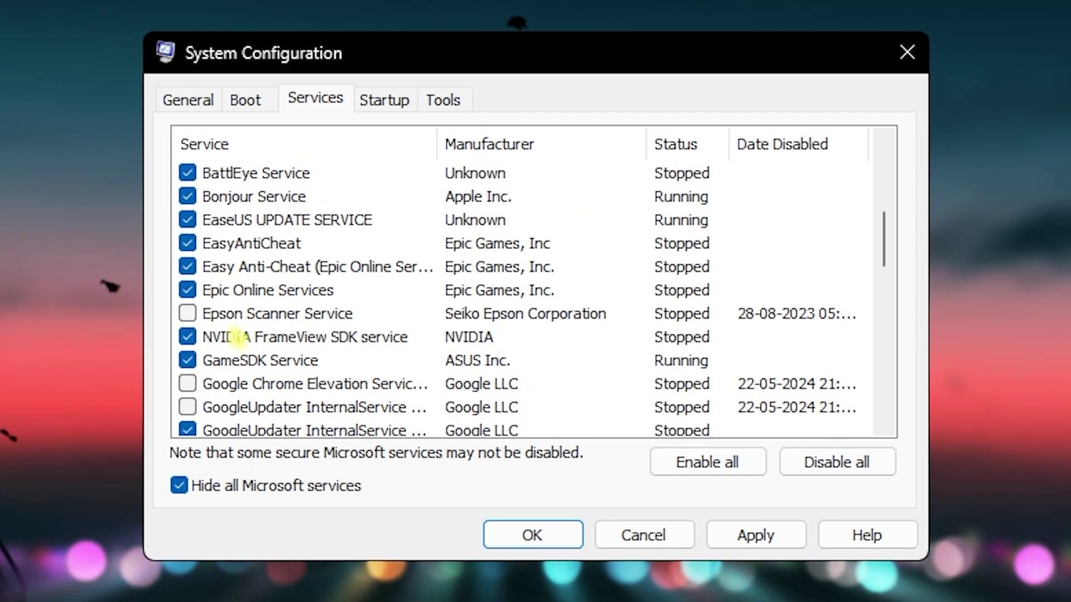
{"action": "scroll", "coordinate": [237, 337], "scroll_direction": "down", "scroll_amount": 3}
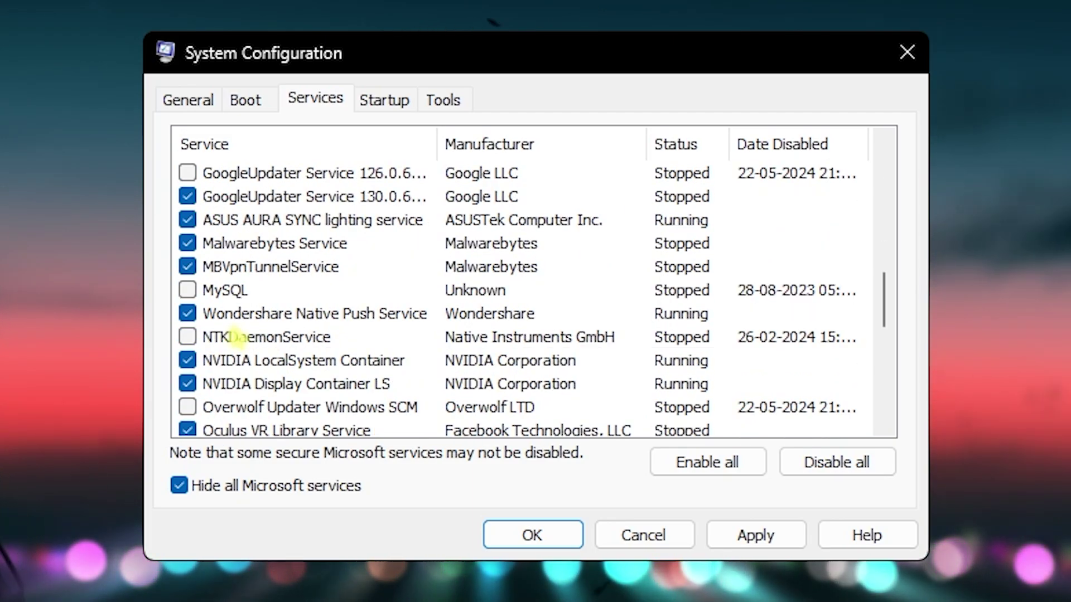
{"action": "left_click", "coordinate": [207, 243]}
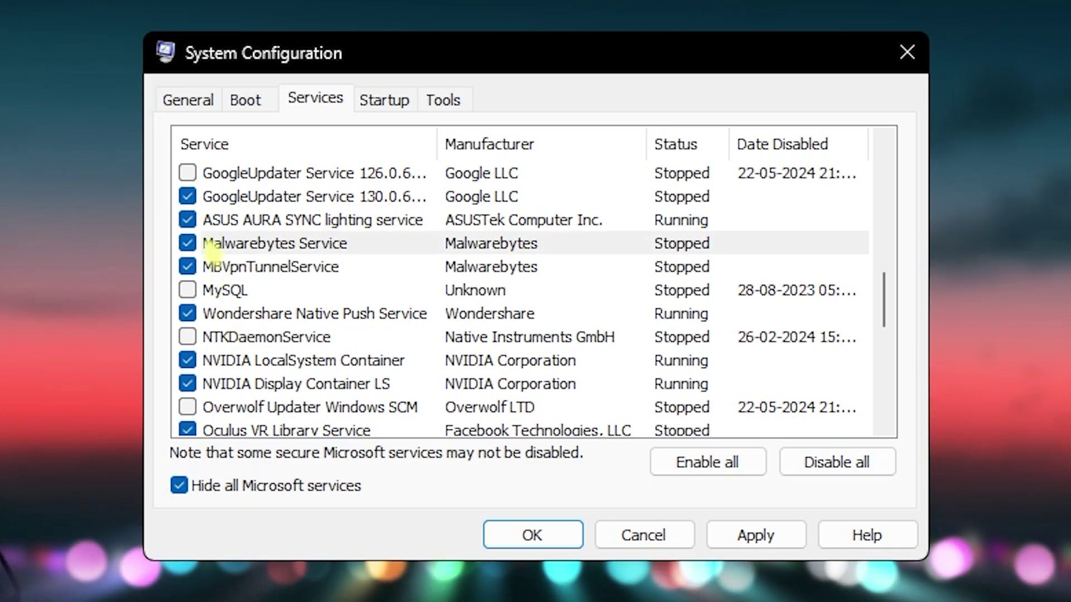
{"action": "left_click", "coordinate": [189, 243]}
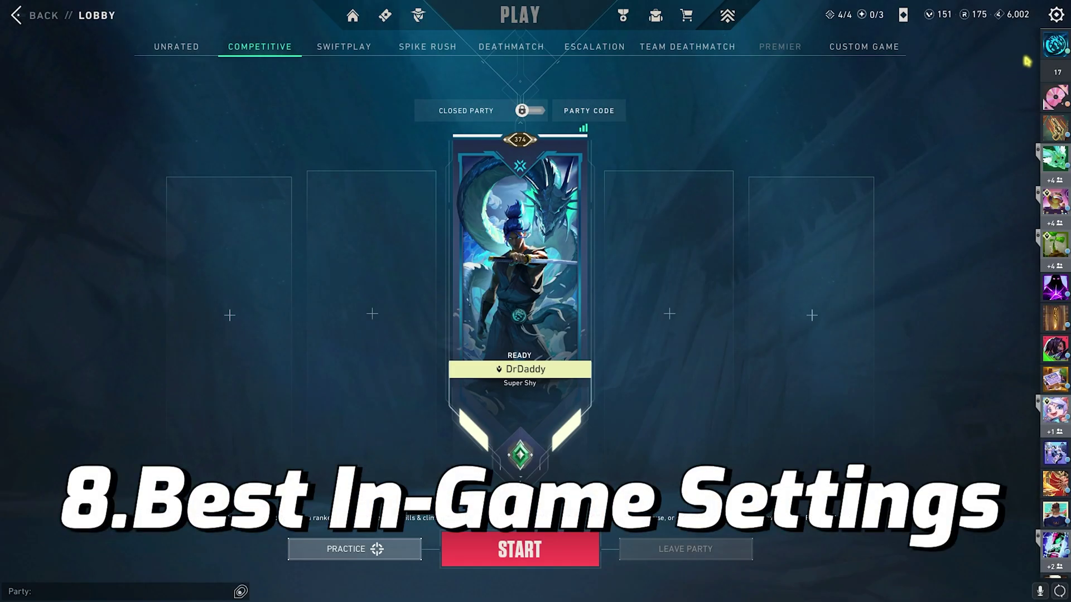
Step: Go to Valorant's Video settings via the gear menu and open the NVIDIA Reflex dropdown
{"action": "left_click", "coordinate": [1061, 19]}
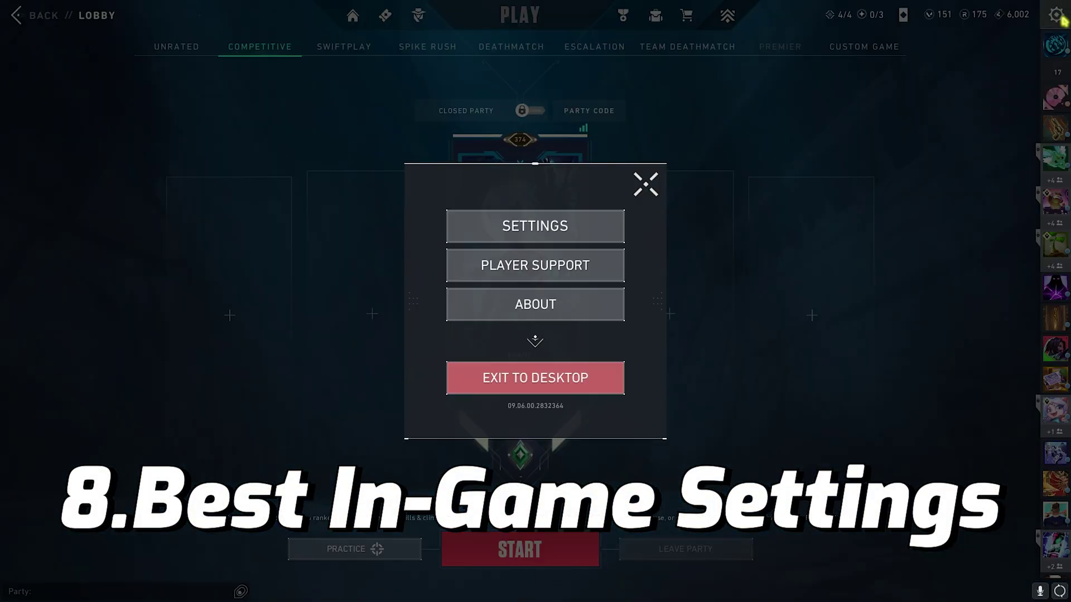
{"action": "left_click", "coordinate": [527, 232]}
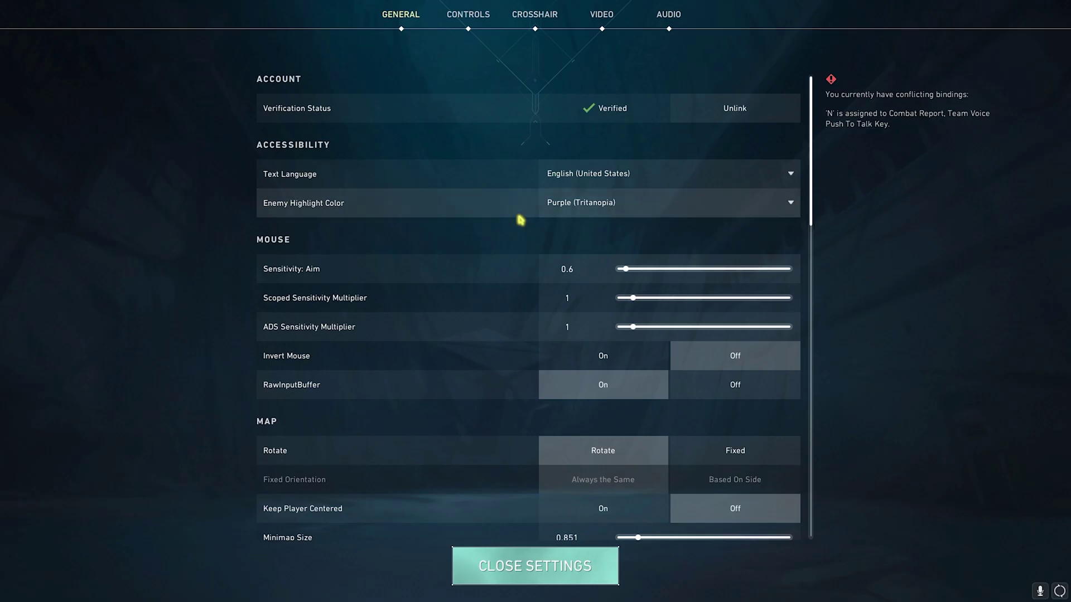
{"action": "left_click", "coordinate": [608, 24]}
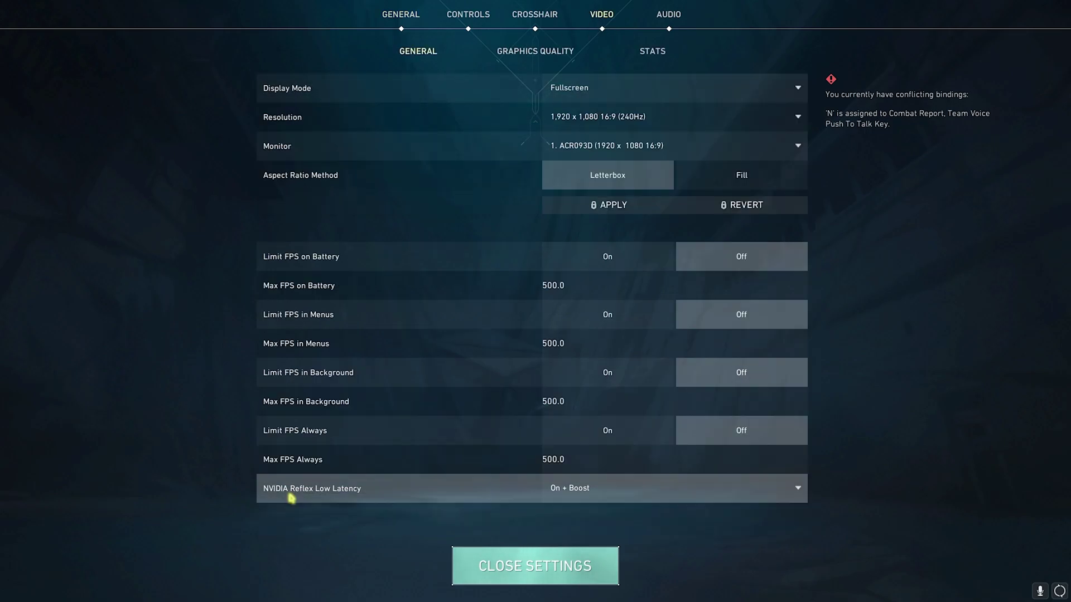
{"action": "left_click", "coordinate": [580, 488]}
Step: Keep Reflex at On + Boost, set Anti-Aliasing to None, and leave Anisotropic Filtering at 2x
{"action": "left_click", "coordinate": [586, 543]}
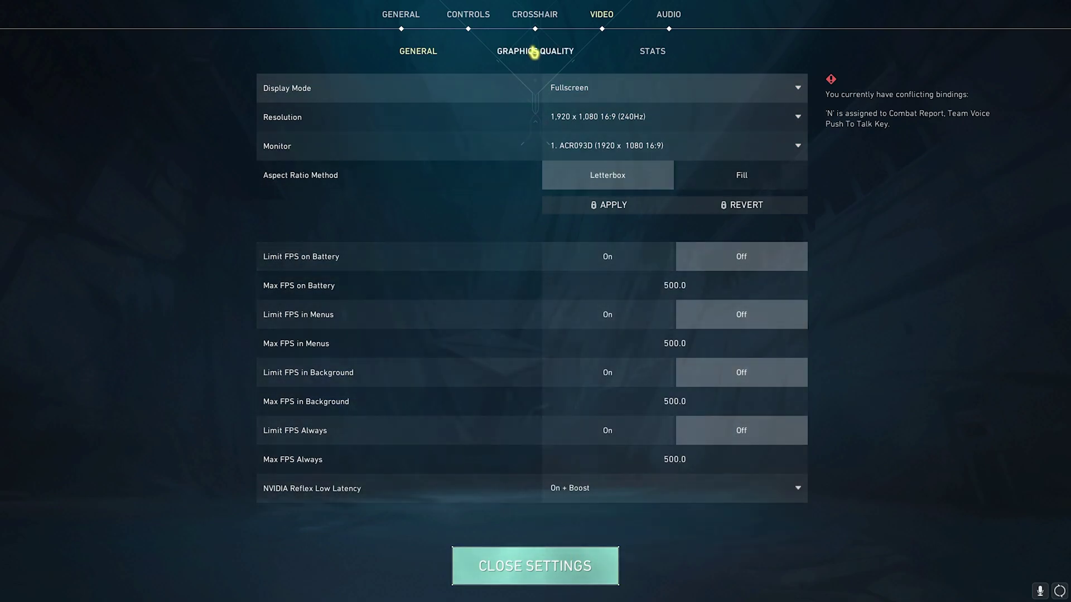
{"action": "left_click", "coordinate": [533, 52]}
{"action": "mouse_move", "coordinate": [300, 93]}
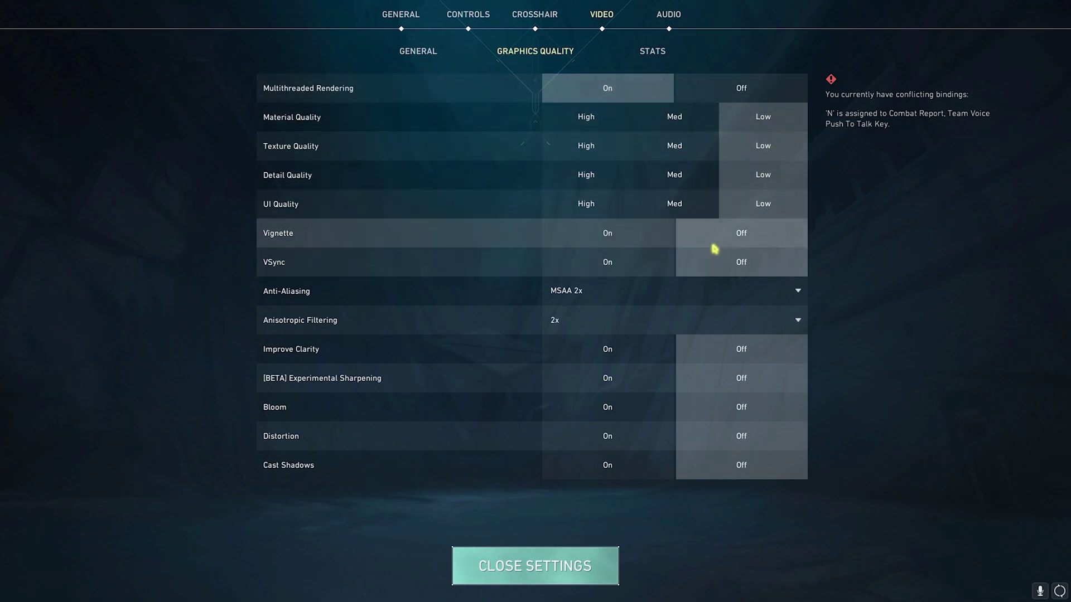
{"action": "left_click", "coordinate": [410, 290]}
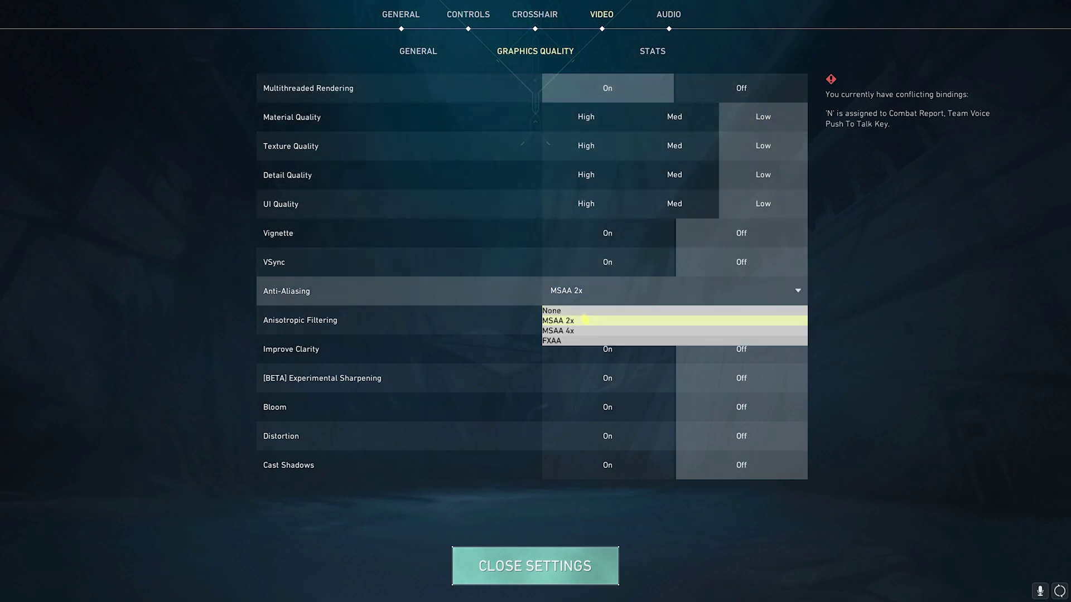
{"action": "left_click", "coordinate": [630, 307]}
{"action": "left_click", "coordinate": [611, 321]}
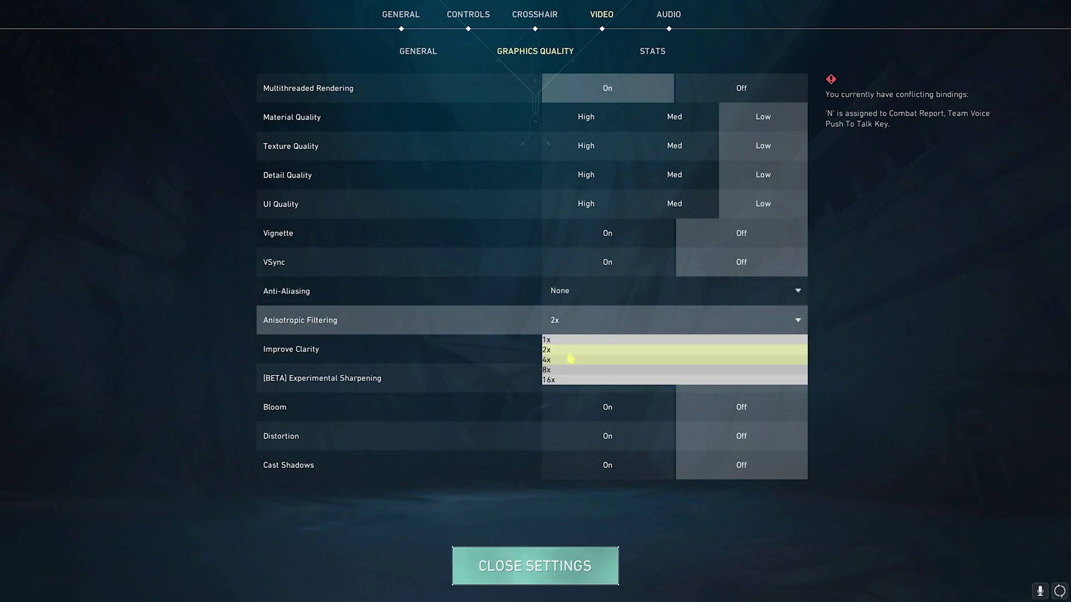
{"action": "left_click", "coordinate": [573, 355]}
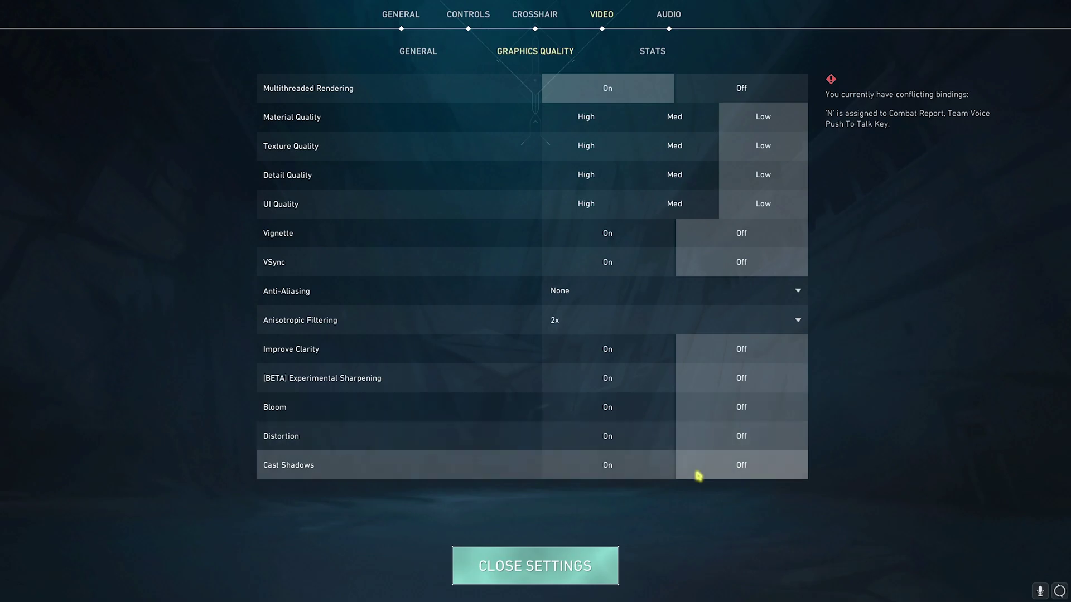
{"action": "left_click", "coordinate": [643, 52]}
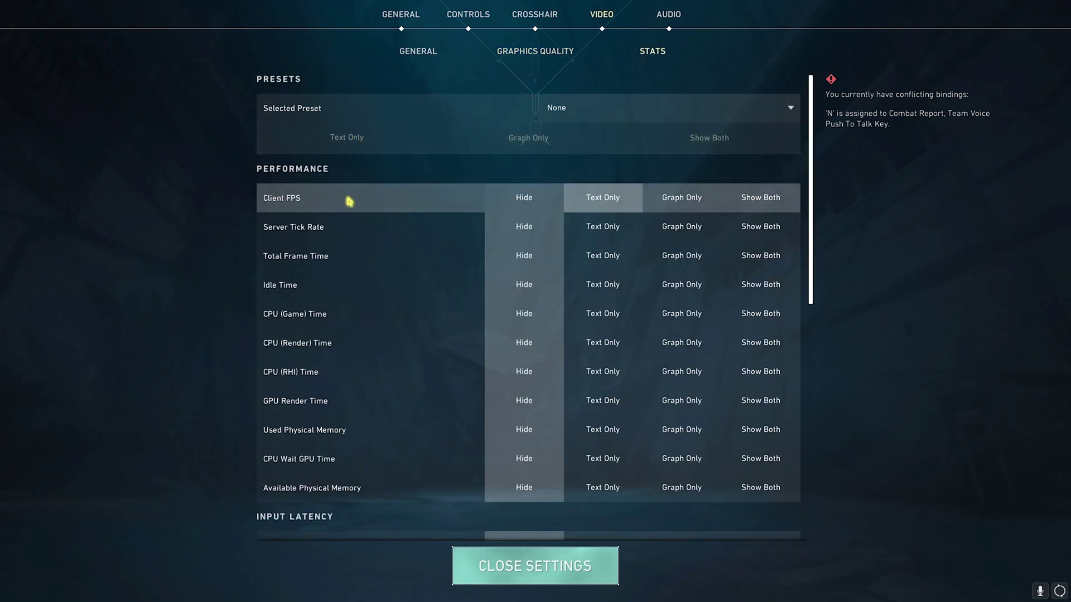
Step: Scroll through the Stats options, leaving Client FPS as text, and close settings
{"action": "scroll", "coordinate": [614, 204], "scroll_direction": "down", "scroll_amount": 5}
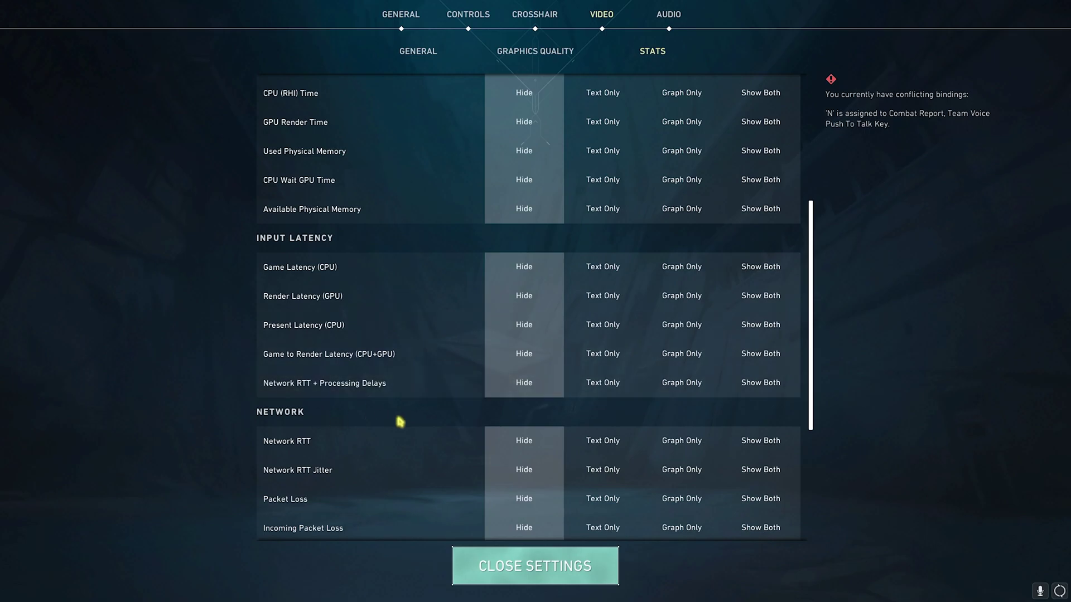
{"action": "scroll", "coordinate": [399, 420], "scroll_direction": "down", "scroll_amount": 4}
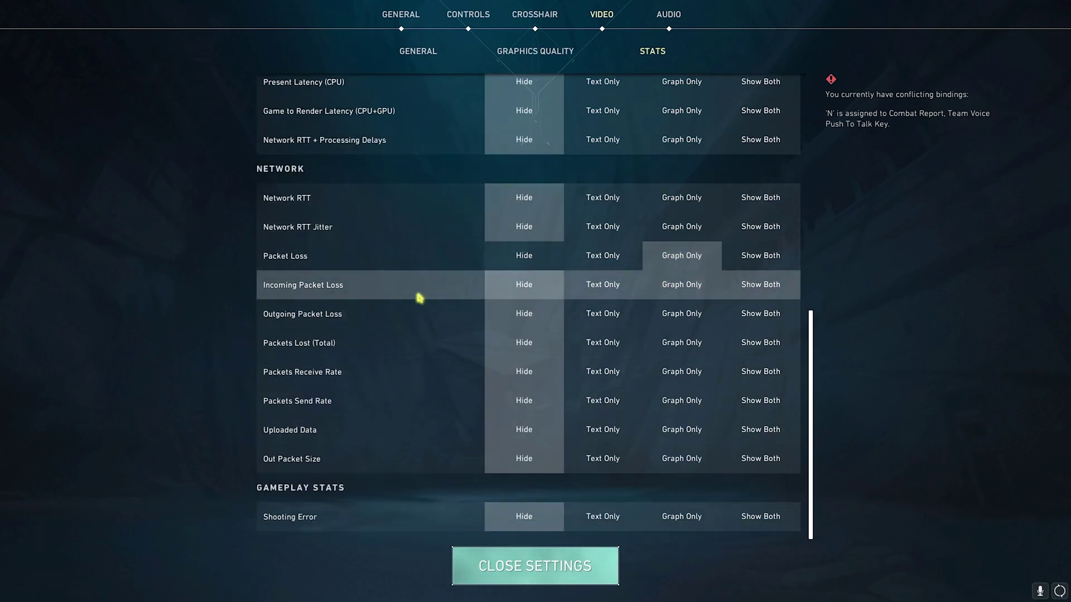
{"action": "left_click", "coordinate": [527, 573]}
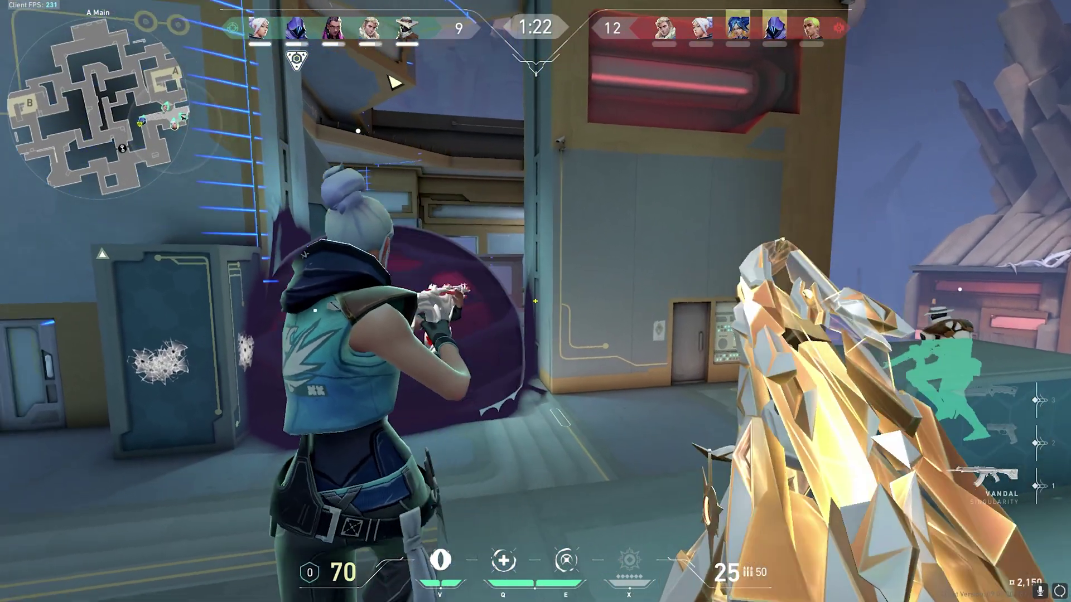
Step: Push toward A Main, kill the Gekko, heal, reload, and cast Leer into the purple smoke
{"action": "key", "text": "w"}
{"action": "key", "text": "a"}
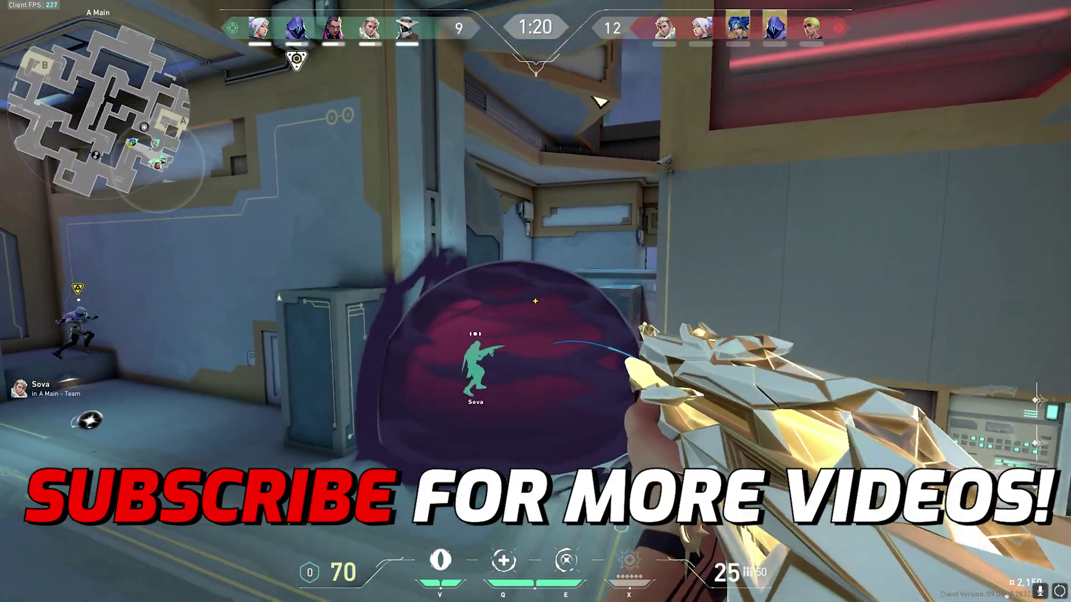
{"action": "left_click", "coordinate": [536, 301]}
{"action": "key", "text": "q"}
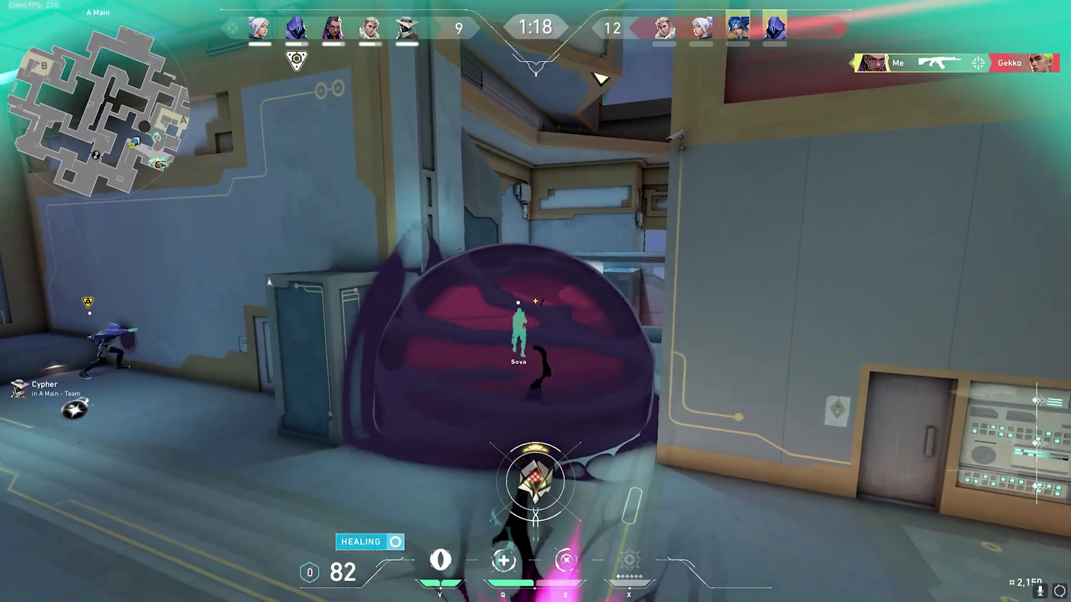
{"action": "key", "text": "r"}
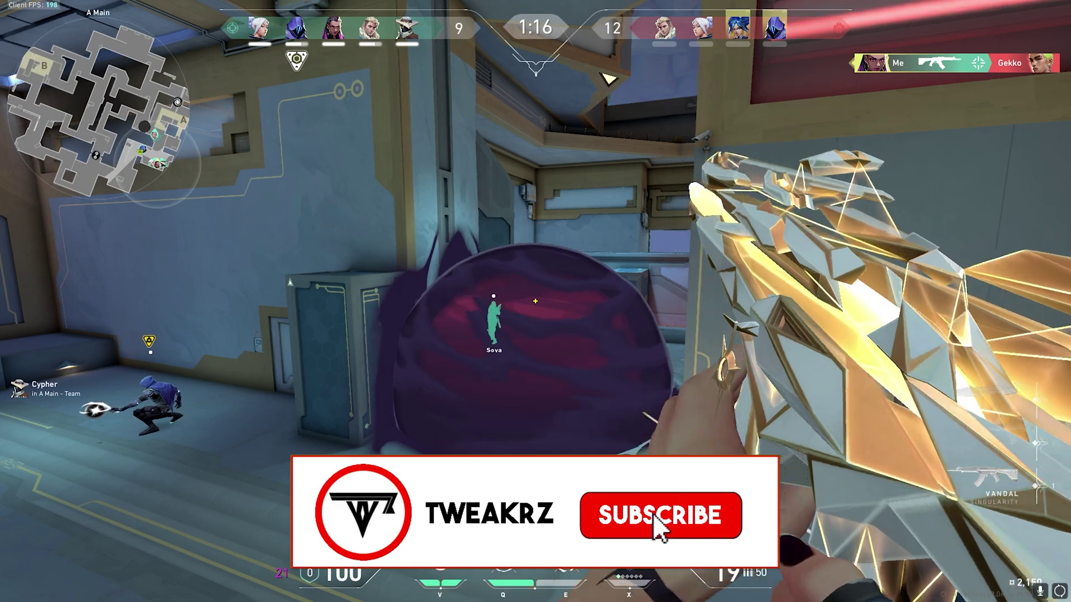
{"action": "key", "text": "w"}
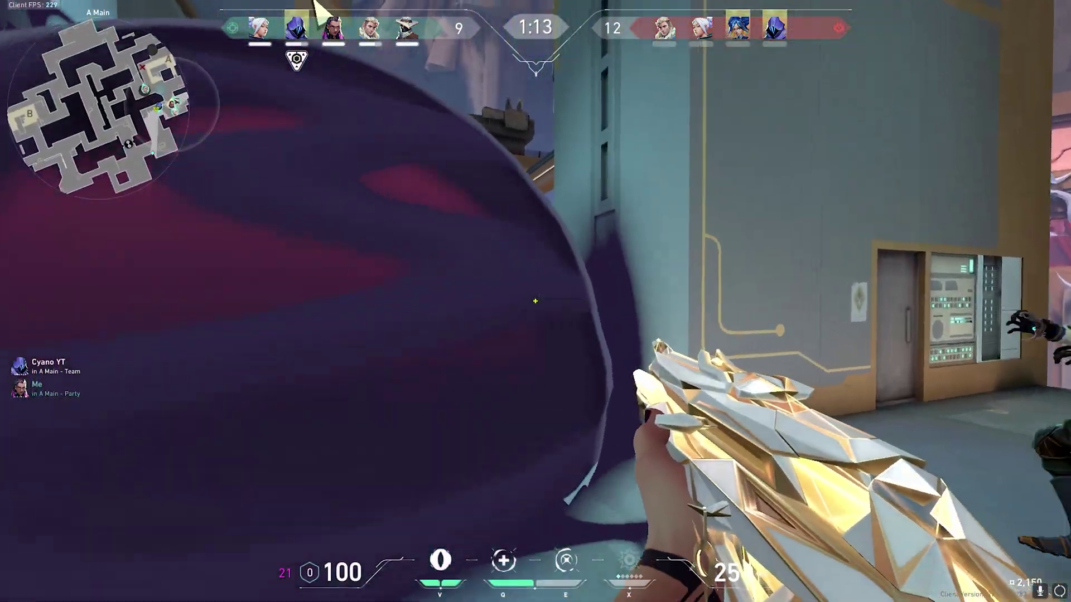
{"action": "key", "text": "v"}
{"action": "left_click", "coordinate": [535, 302]}
{"action": "key", "text": "w"}
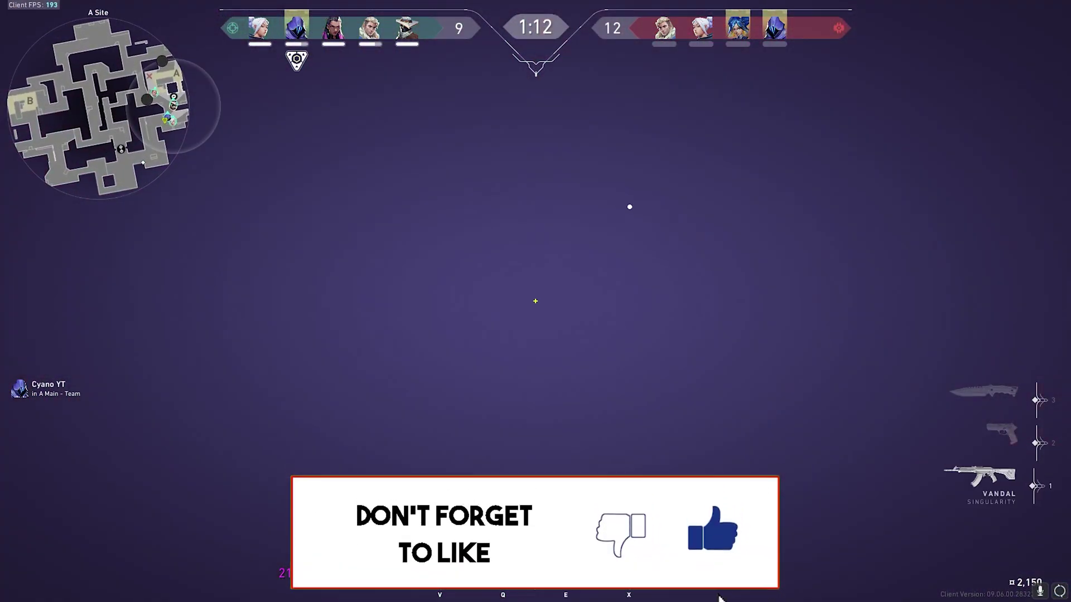